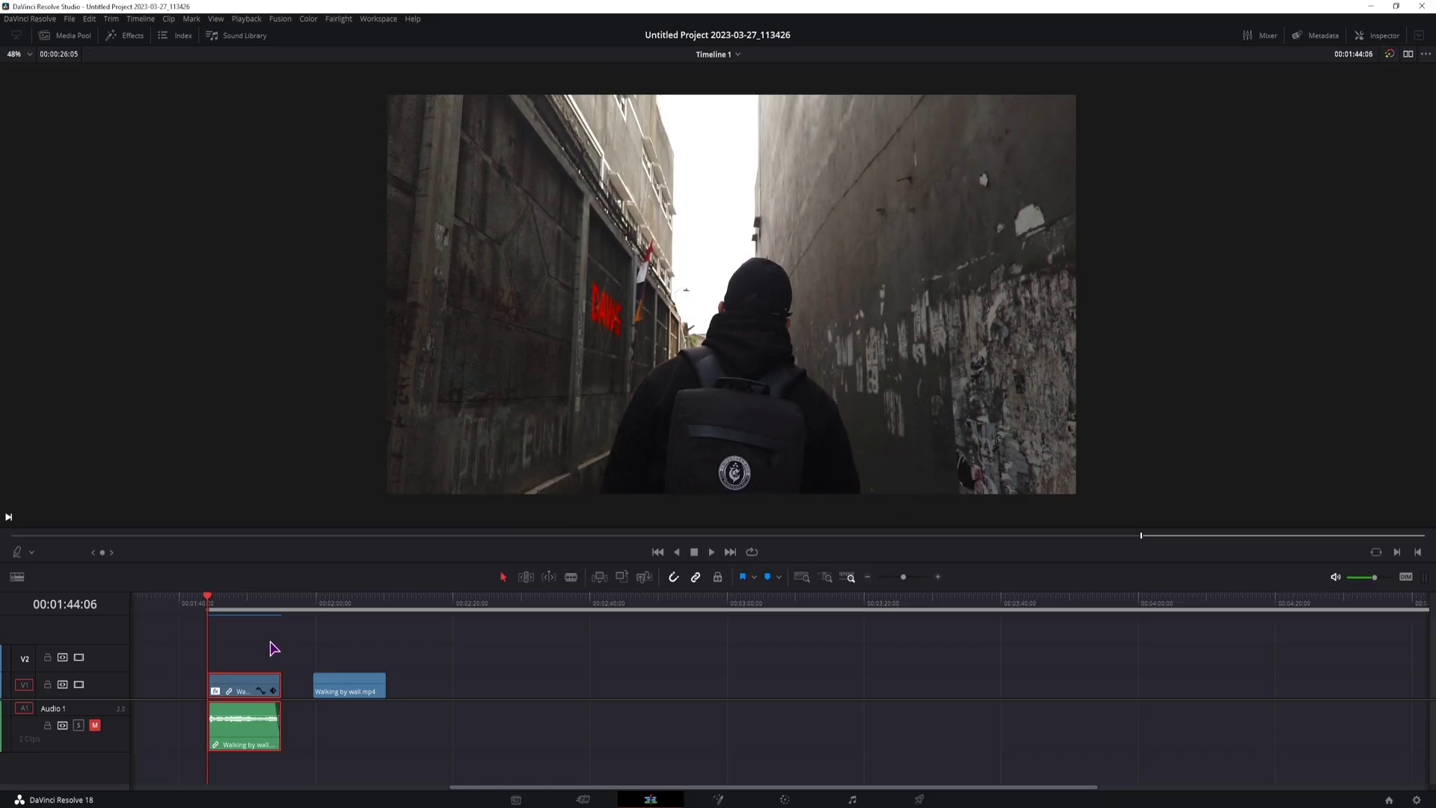
# Review the walking clip, park the playhead at 01:59:17, and deselect the clips
pyautogui.moveTo(211, 603); pyautogui.dragTo(234, 603)
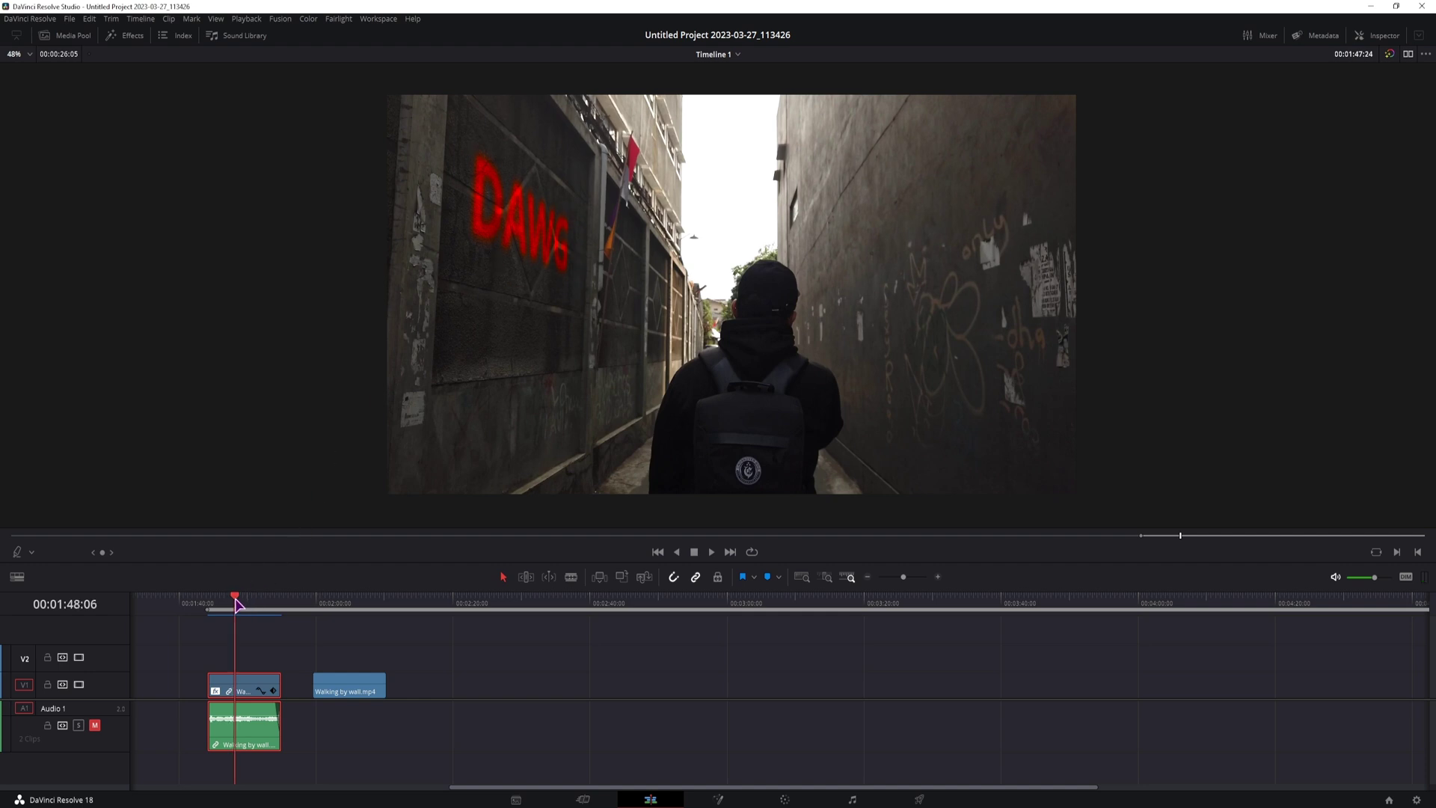
pyautogui.press('space')
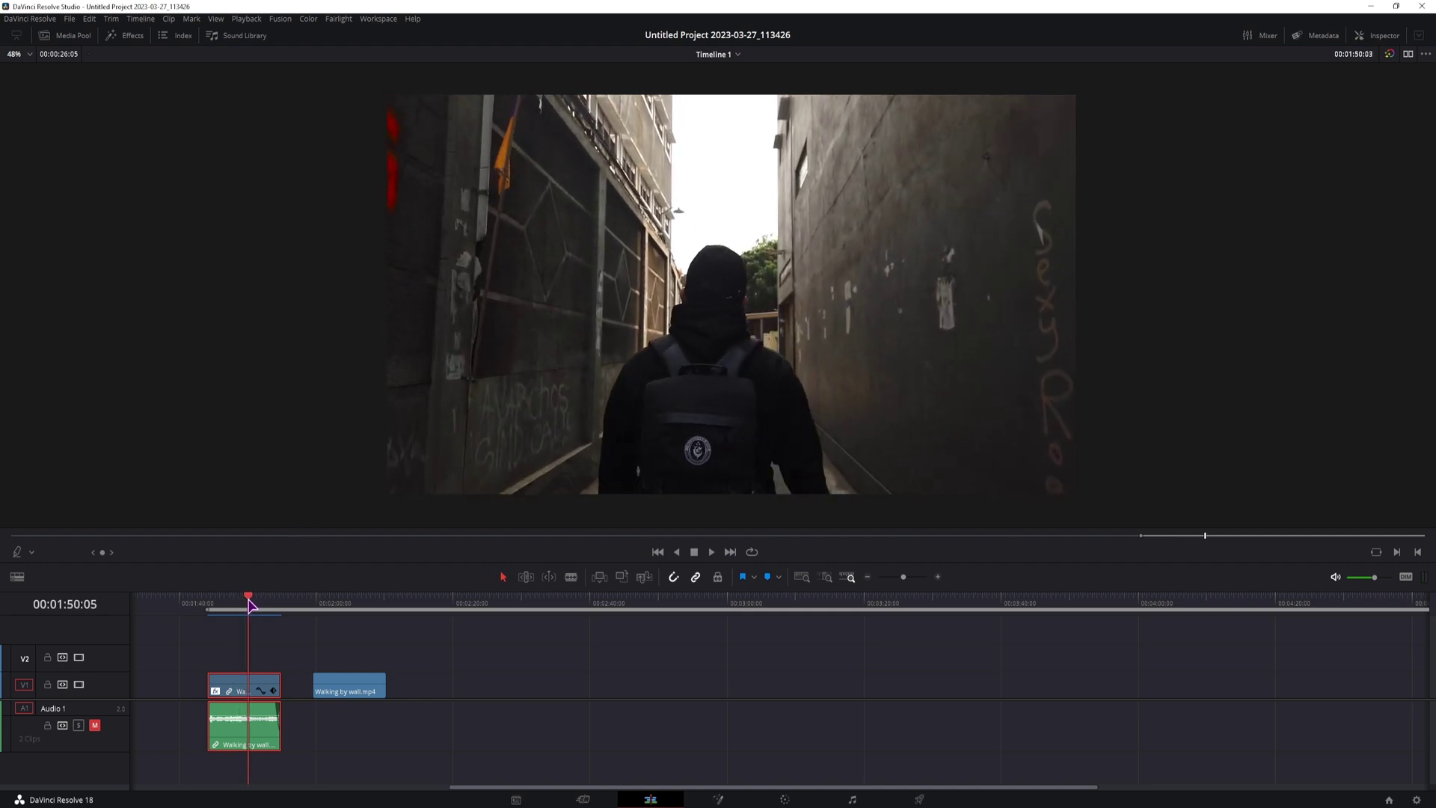
pyautogui.moveTo(250, 604); pyautogui.dragTo(248, 618)
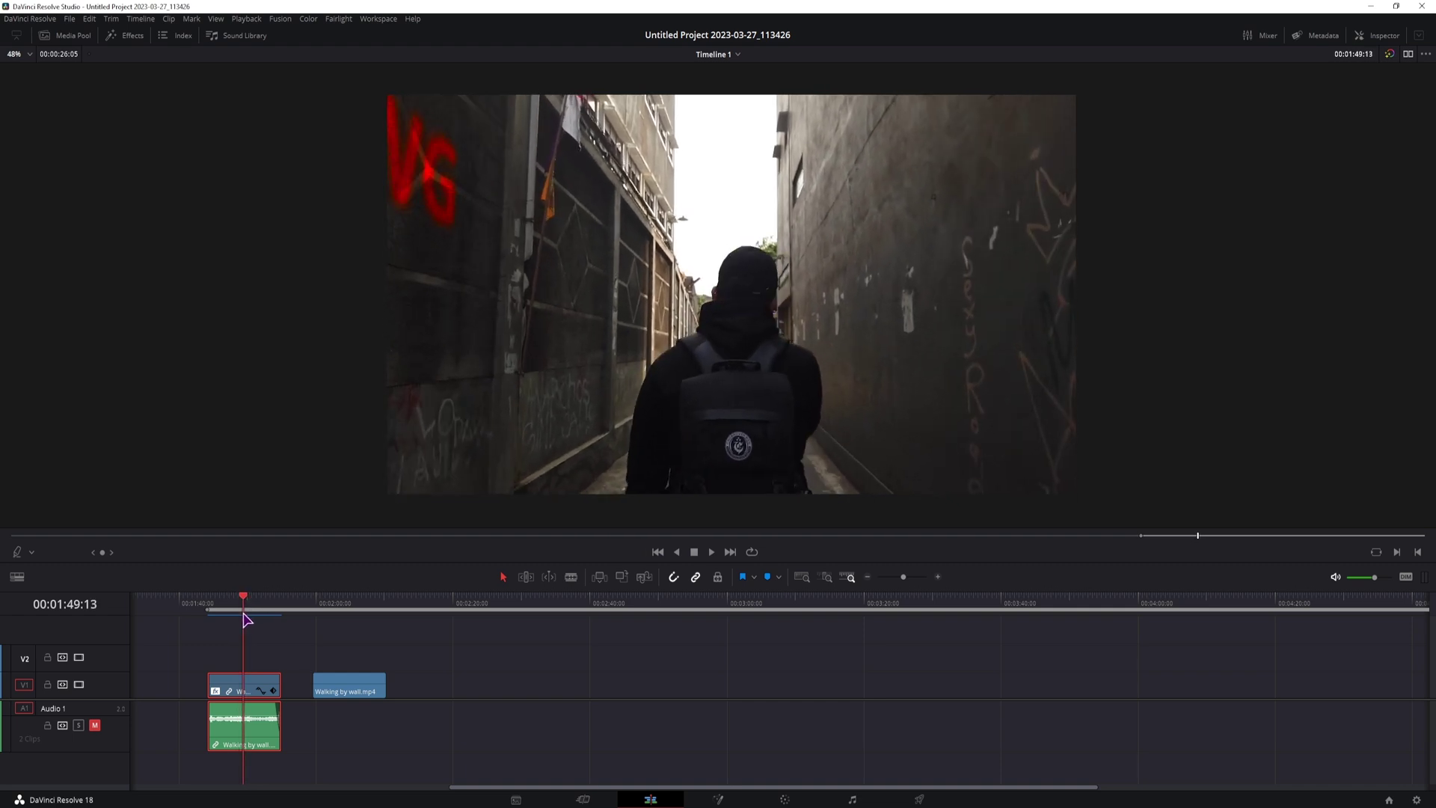
pyautogui.click(312, 605)
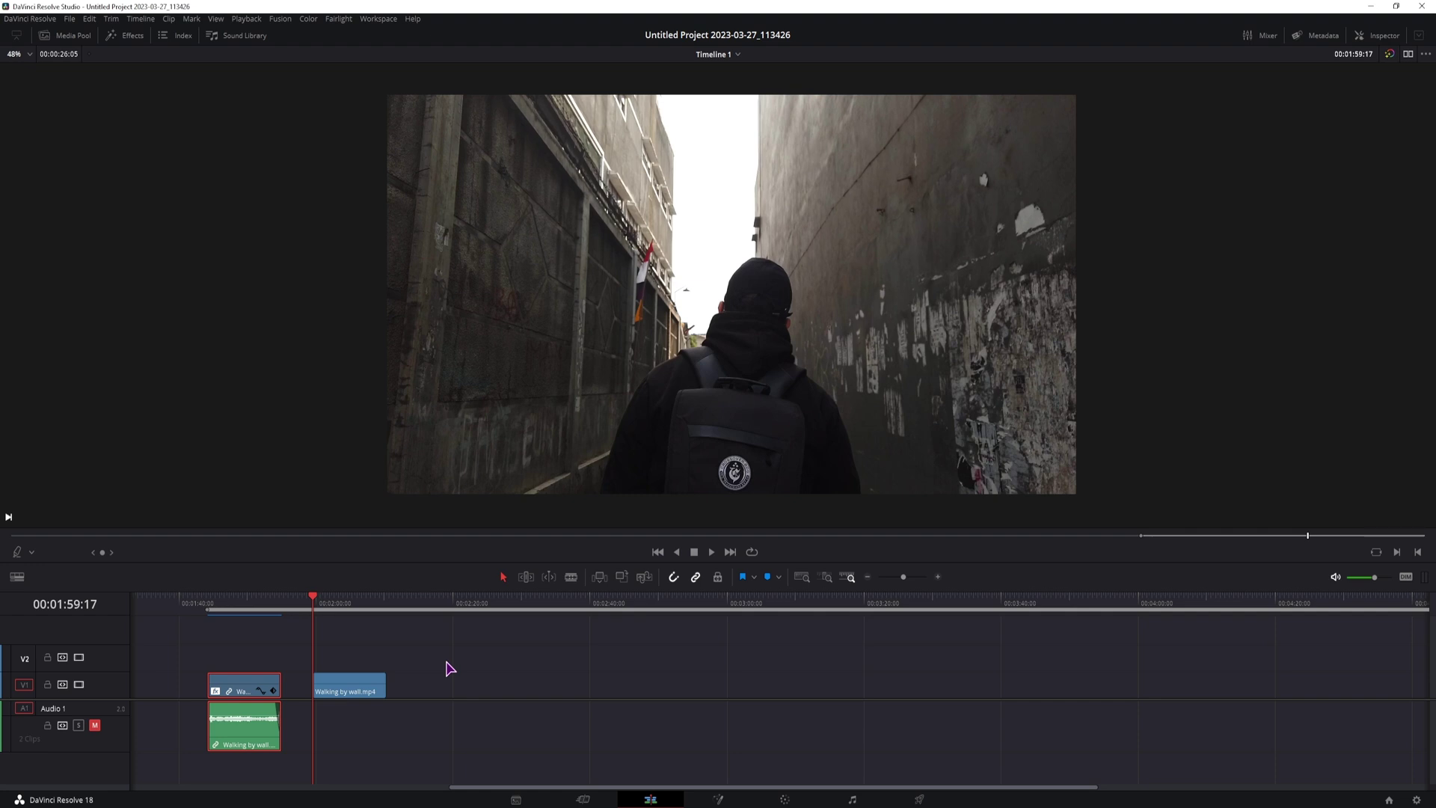
pyautogui.click(469, 668)
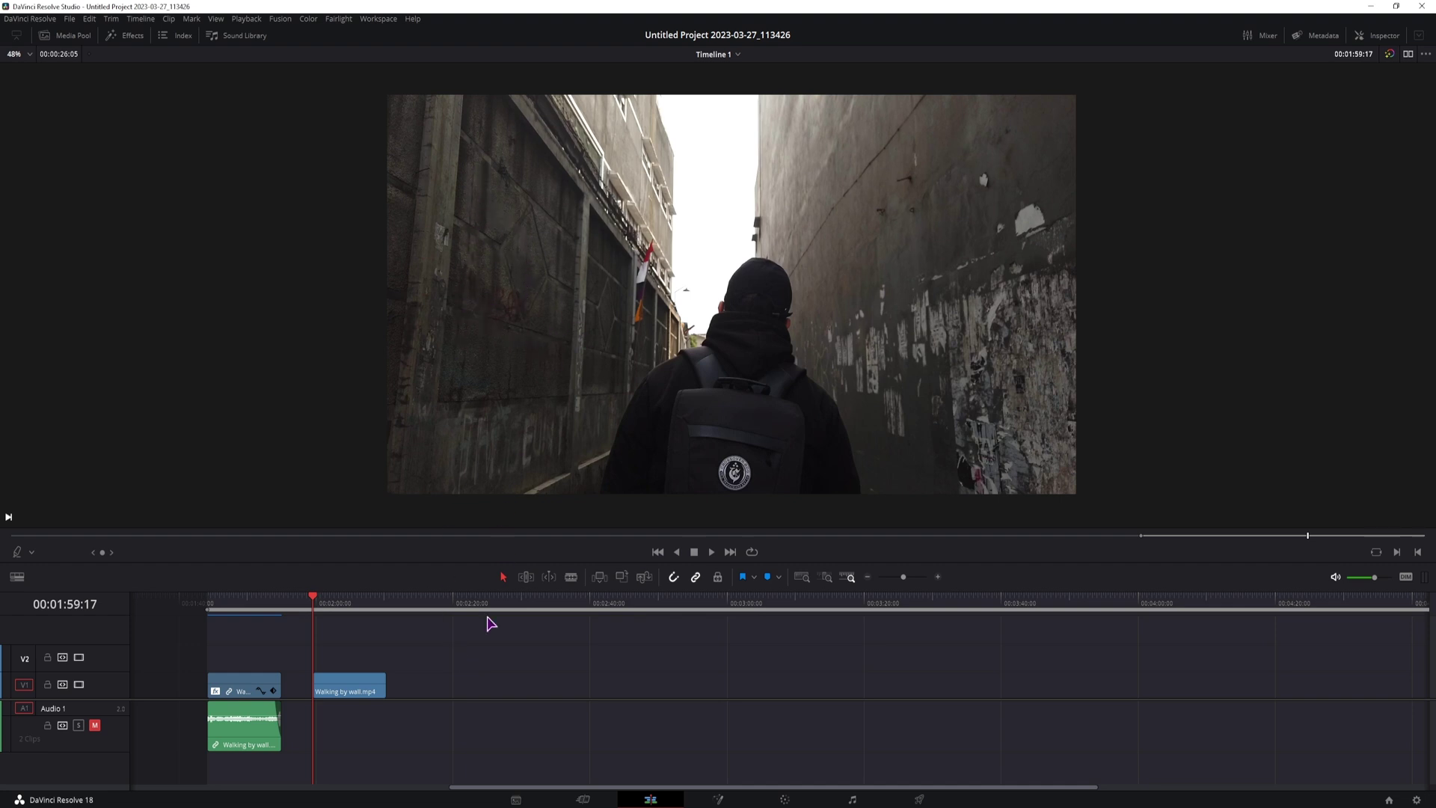
# Turn on viewer annotations and draw red perspective lines converging on the vanishing point
pyautogui.click(16, 552)
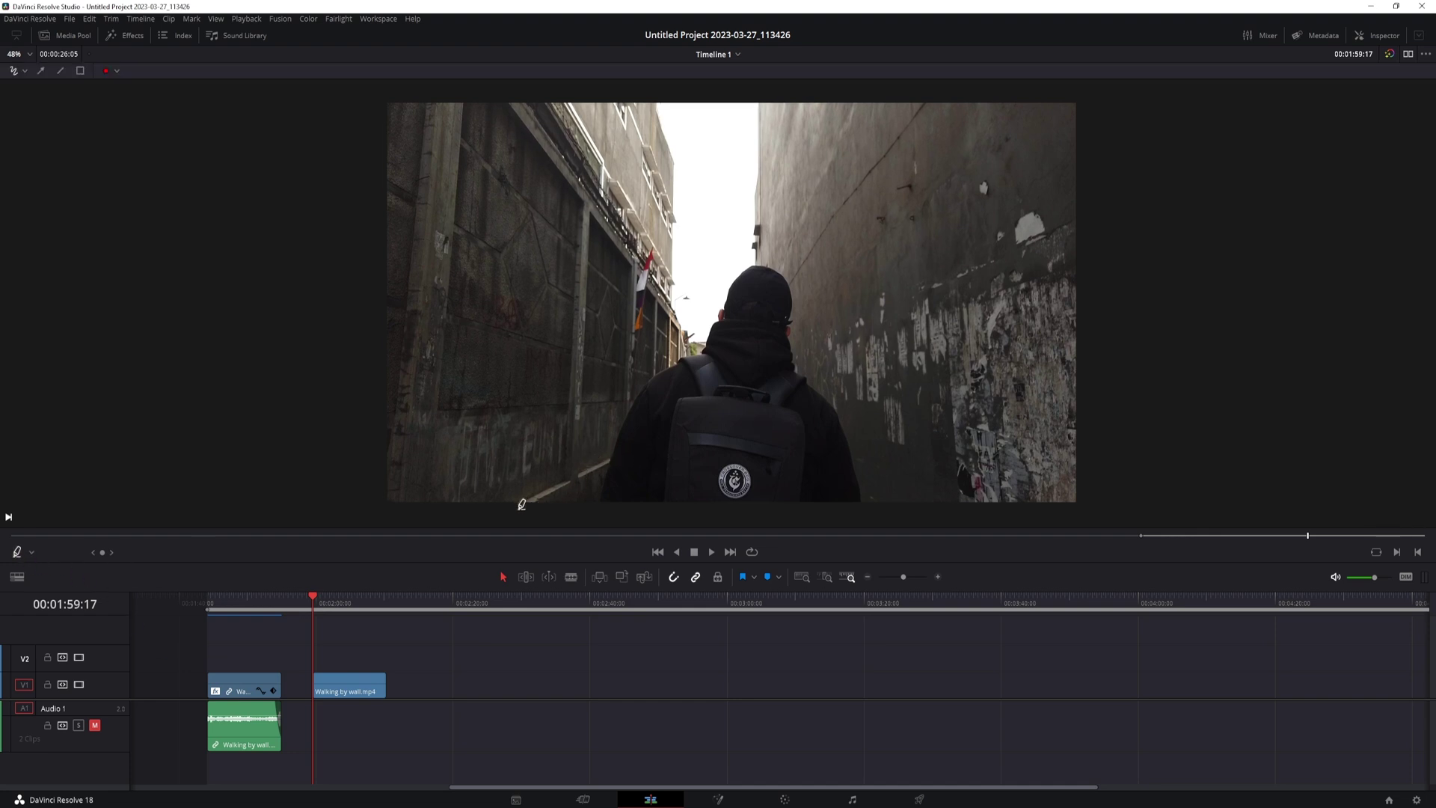
pyautogui.moveTo(519, 503); pyautogui.dragTo(535, 494)
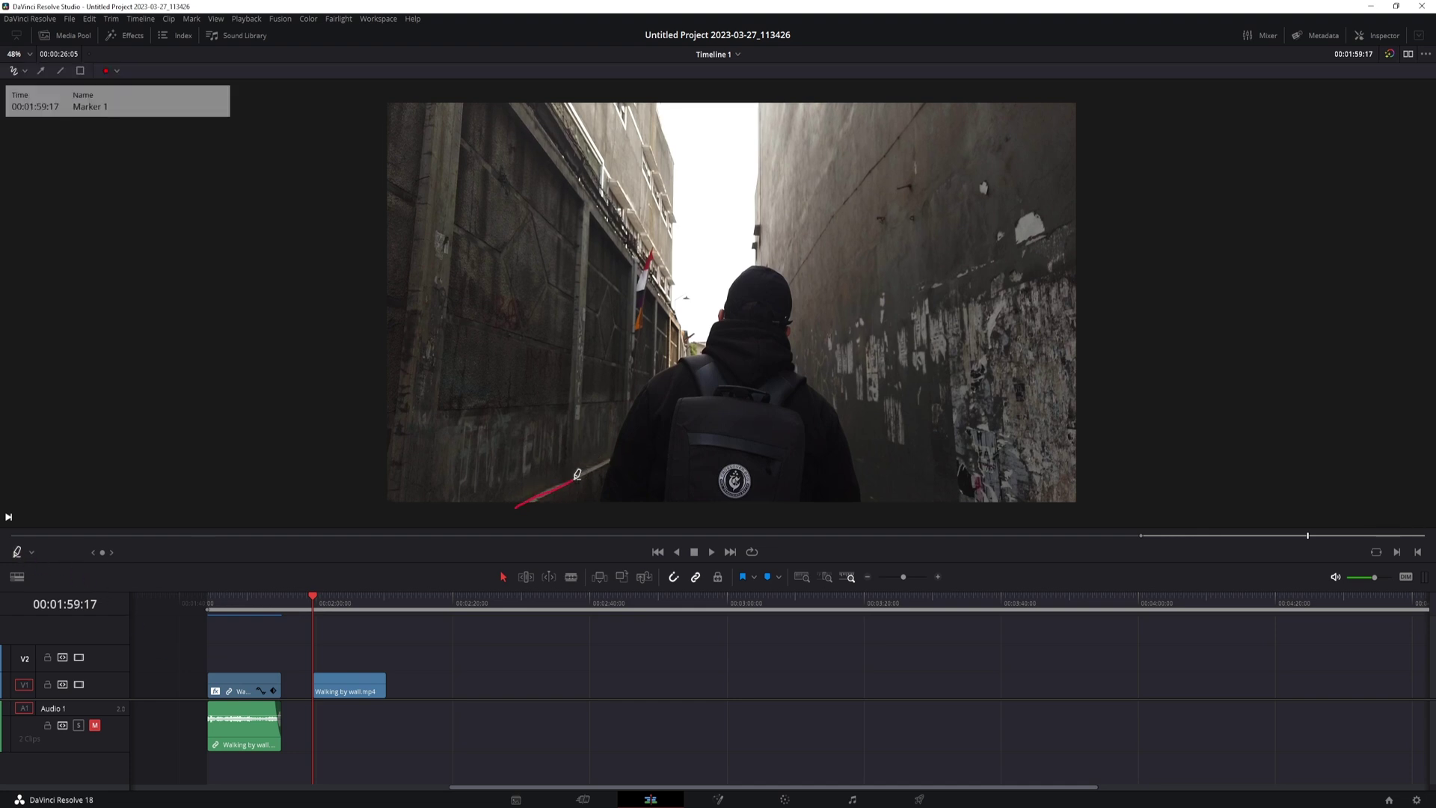
pyautogui.moveTo(612, 459); pyautogui.dragTo(731, 400)
pyautogui.moveTo(385, 414); pyautogui.dragTo(738, 394)
pyautogui.moveTo(374, 299); pyautogui.dragTo(748, 385)
pyautogui.moveTo(370, 177); pyautogui.dragTo(751, 373)
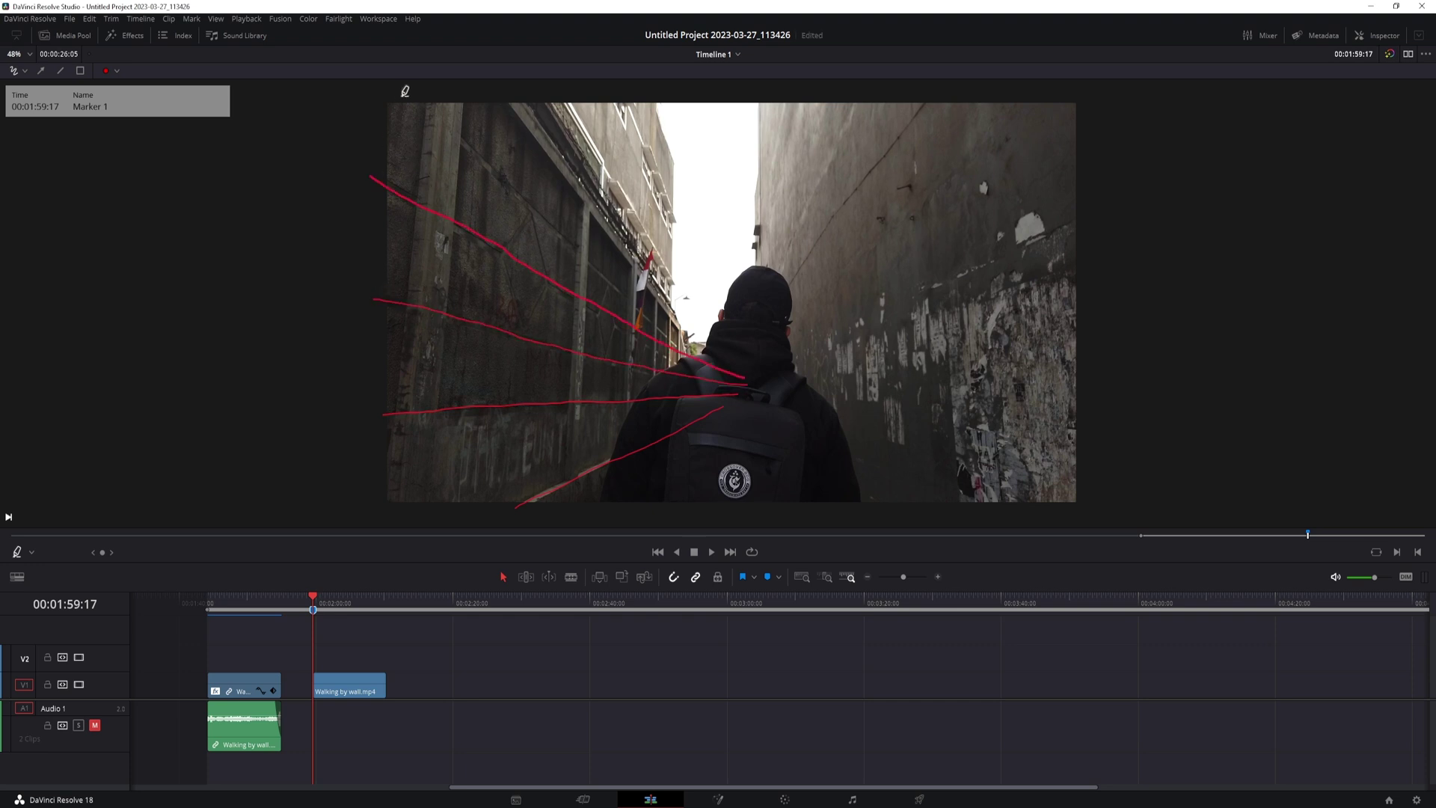
pyautogui.moveTo(402, 97); pyautogui.dragTo(748, 383)
pyautogui.moveTo(503, 98); pyautogui.dragTo(748, 383)
# Add lines along the right wall and left building edge, and circle the vanishing point
pyautogui.moveTo(927, 103); pyautogui.dragTo(755, 323)
pyautogui.moveTo(574, 112); pyautogui.dragTo(591, 137)
pyautogui.moveTo(629, 200); pyautogui.dragTo(721, 329)
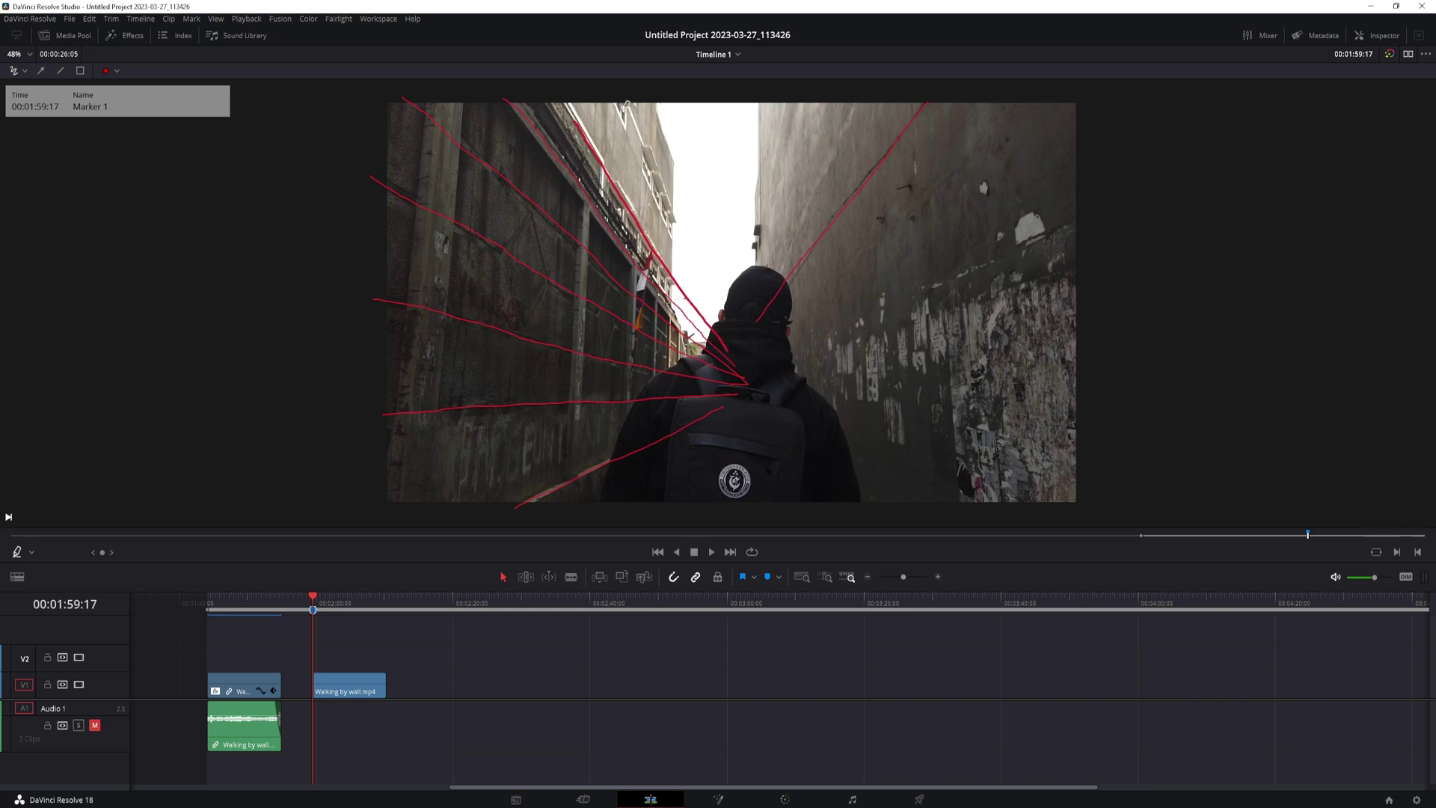
pyautogui.moveTo(628, 102); pyautogui.dragTo(743, 340)
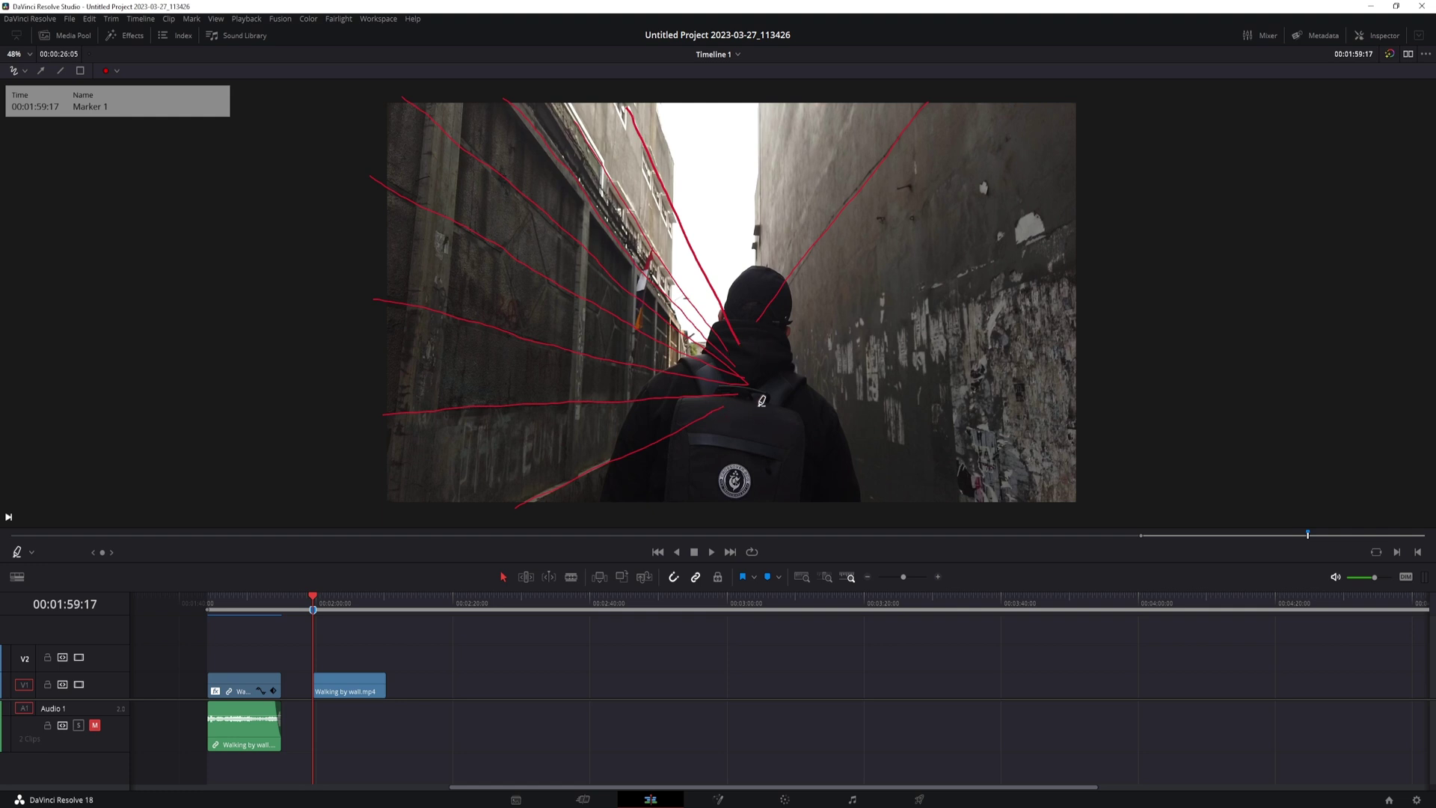
pyautogui.moveTo(744, 321)
pyautogui.mouseDown()
pyautogui.moveTo(711, 349)
pyautogui.moveTo(719, 410)
pyautogui.moveTo(755, 399)
pyautogui.moveTo(762, 342)
pyautogui.mouseUp()
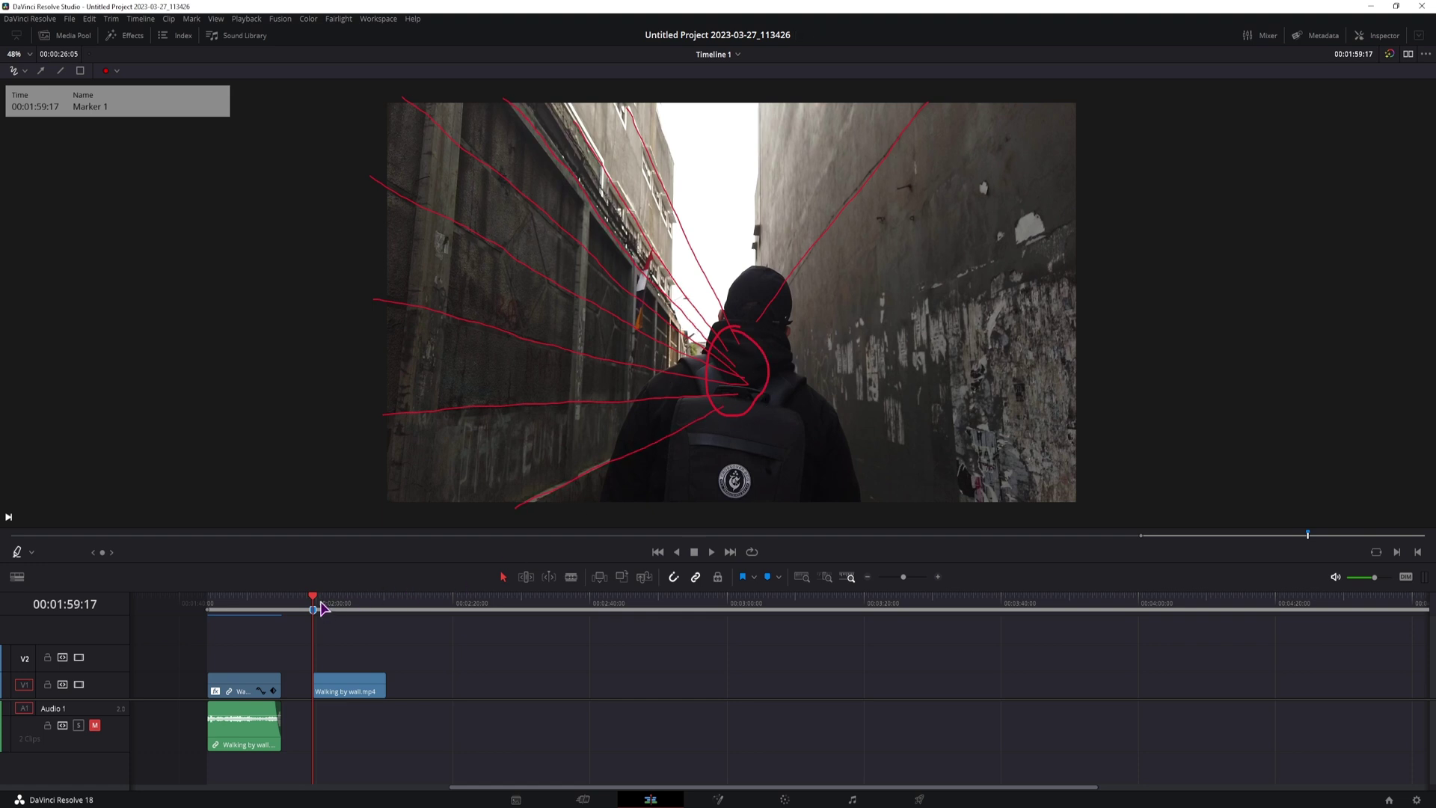
# Check the marker's drawings, return to the marker frame, and mark a box on the left wall
pyautogui.moveTo(314, 605); pyautogui.dragTo(348, 604)
pyautogui.press('space')
pyautogui.hotkey('shift', 'Up')
pyautogui.moveTo(590, 269)
pyautogui.mouseDown()
pyautogui.moveTo(587, 348)
pyautogui.moveTo(625, 358)
pyautogui.moveTo(634, 306)
pyautogui.moveTo(590, 270)
pyautogui.mouseUp()
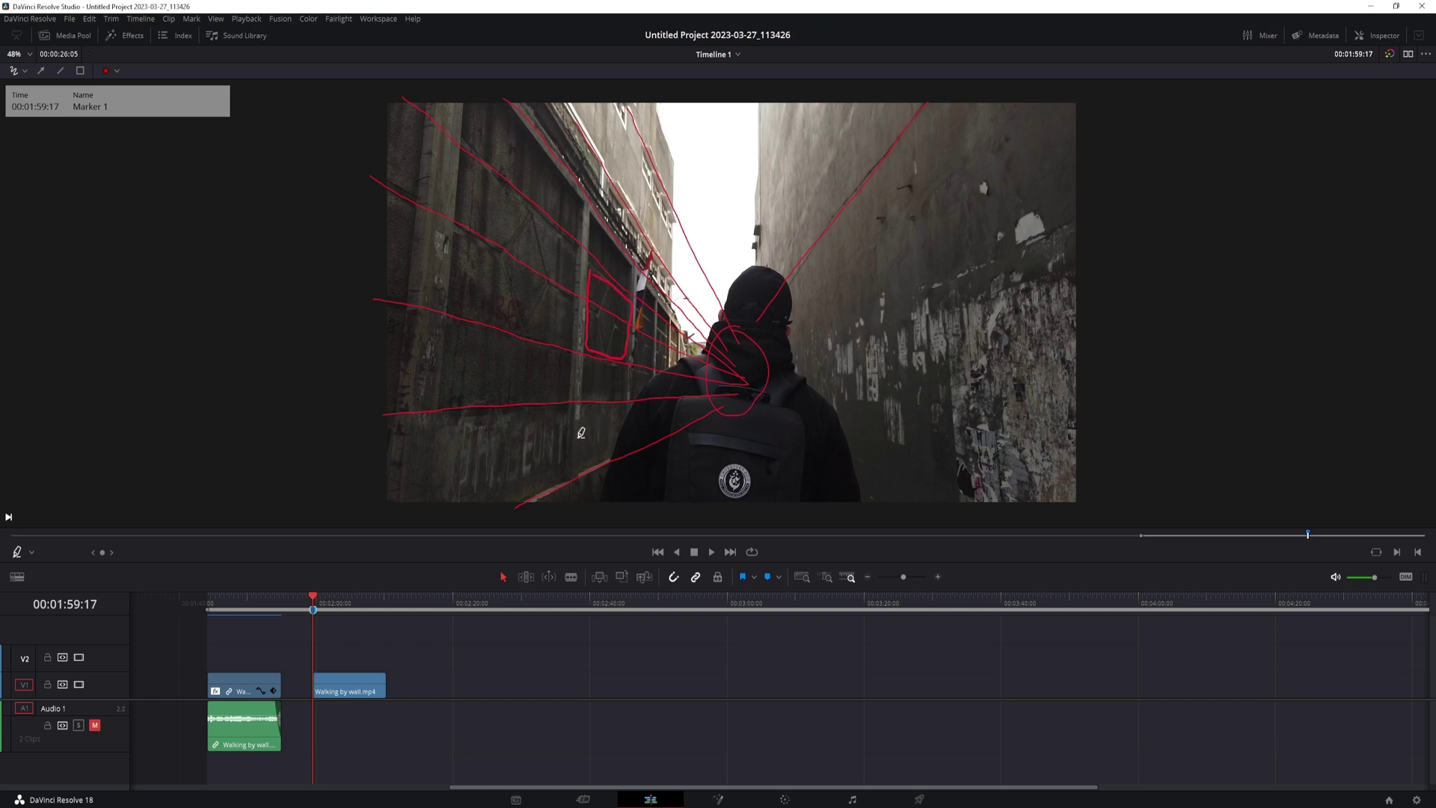
# Open the walking clip in Fusion and add a Text+ node to the composite
pyautogui.click(376, 690)
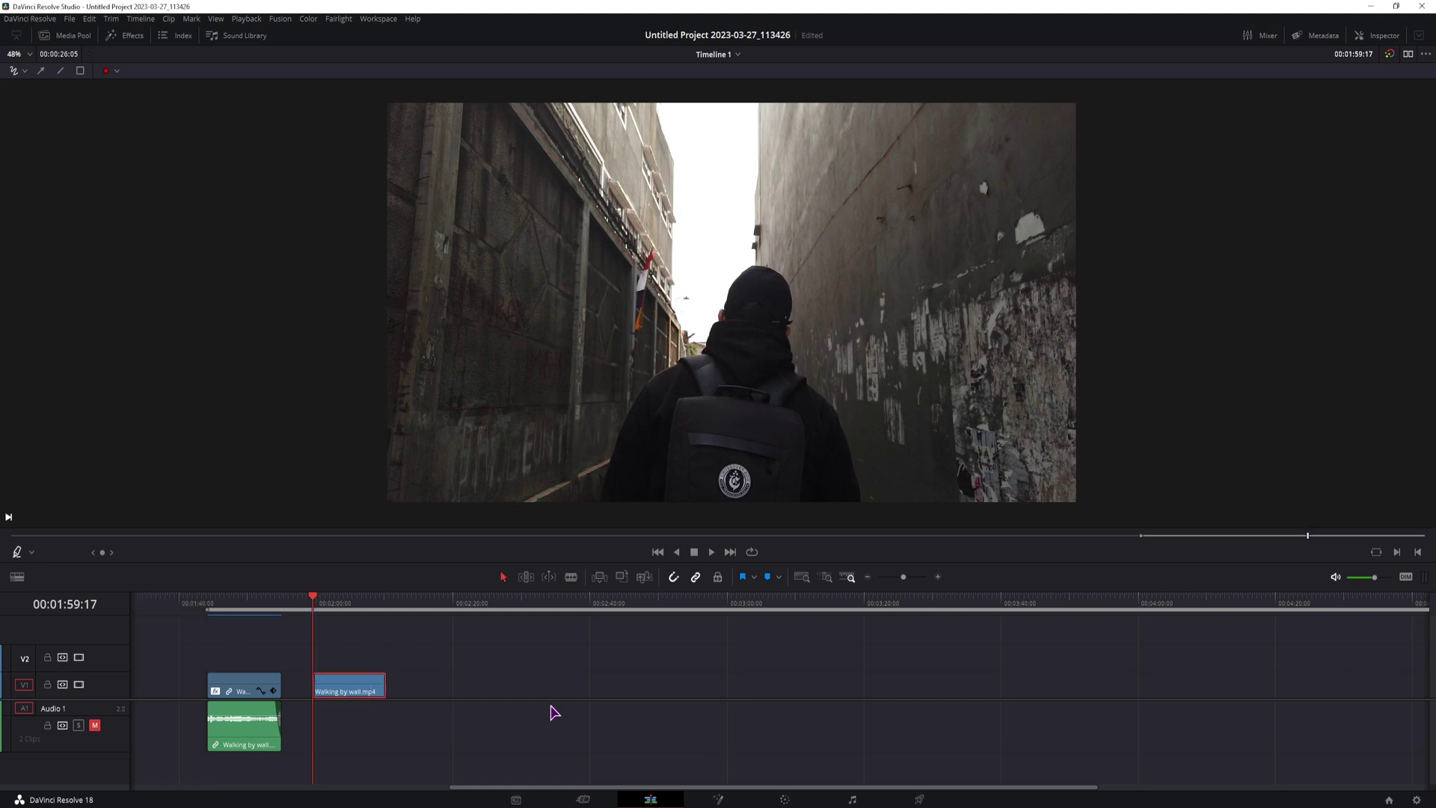
pyautogui.click(719, 800)
pyautogui.click(363, 675)
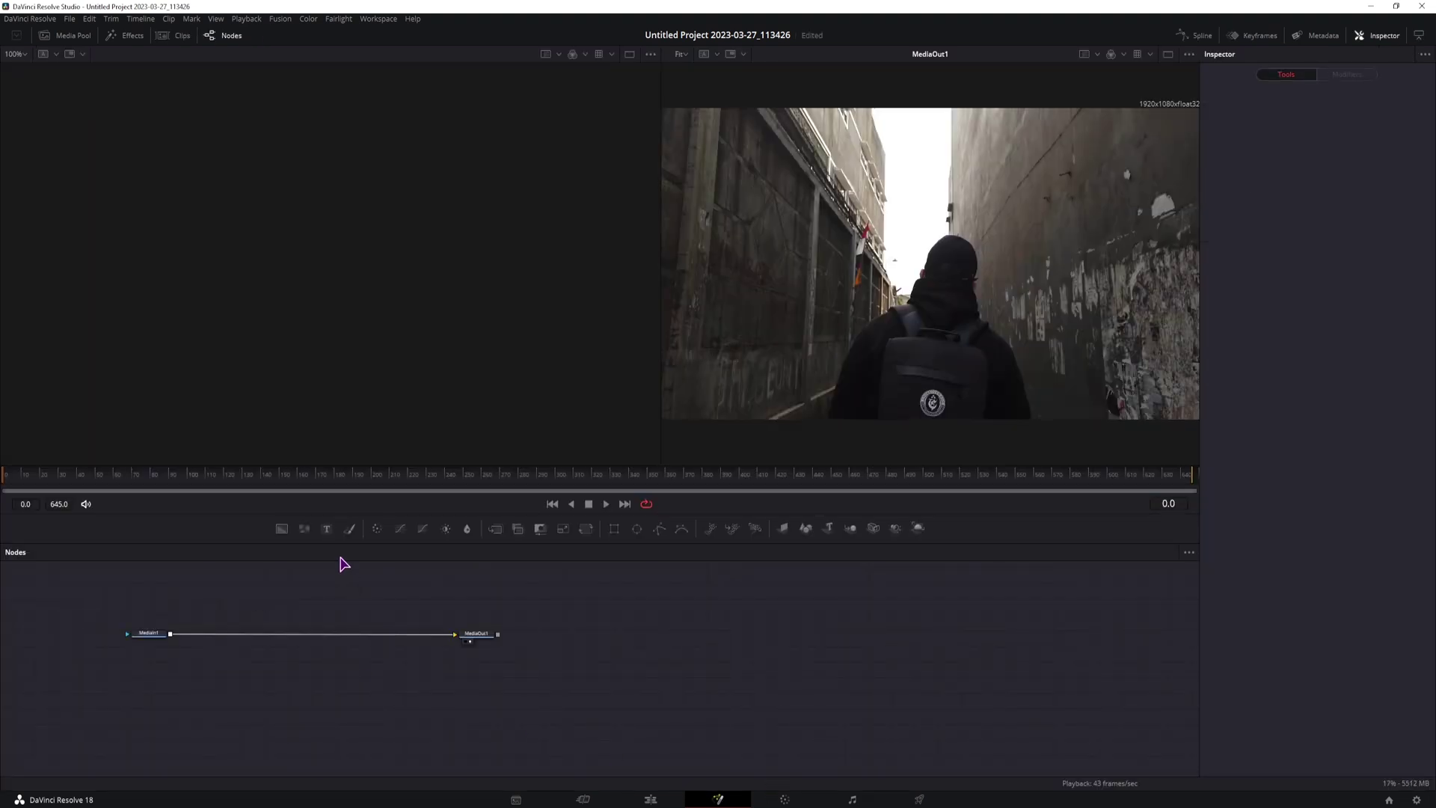
pyautogui.moveTo(327, 532); pyautogui.dragTo(170, 633)
# Enter the text HOOD and shift it left over the alley wall
pyautogui.click(1294, 231)
pyautogui.write('GOOD')
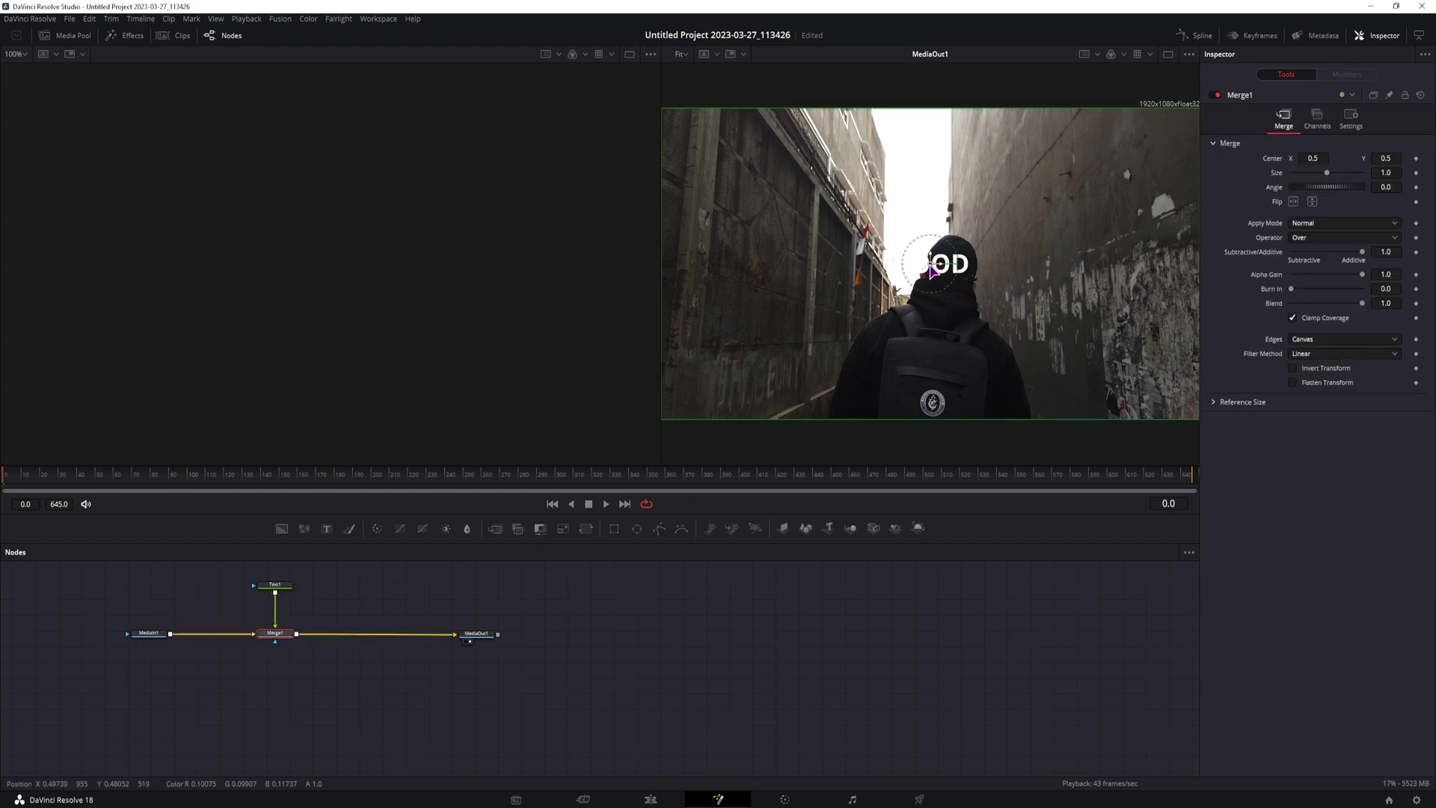
pyautogui.moveTo(942, 271); pyautogui.dragTo(769, 240)
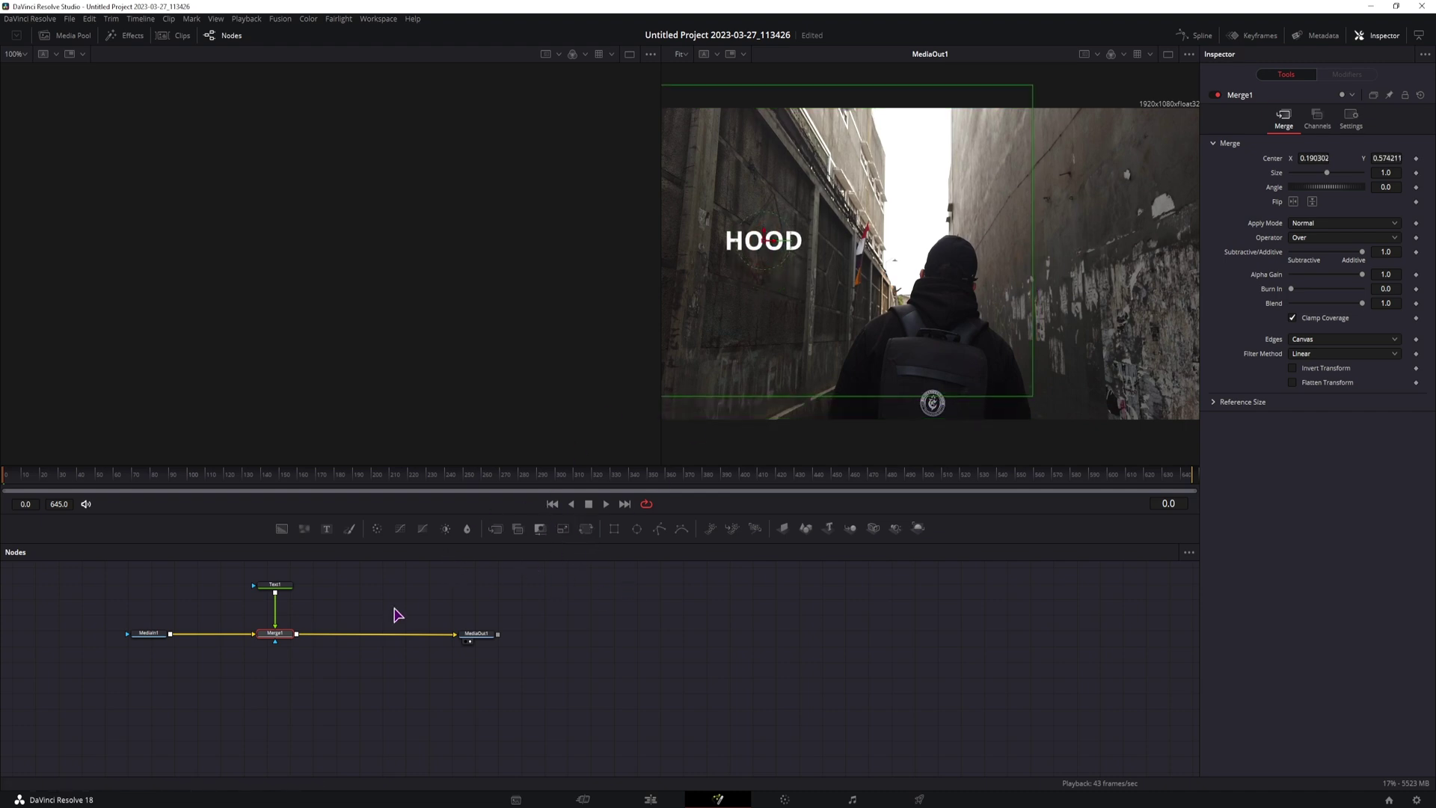
pyautogui.click(286, 588)
pyautogui.hotkey('ctrl', 'space')
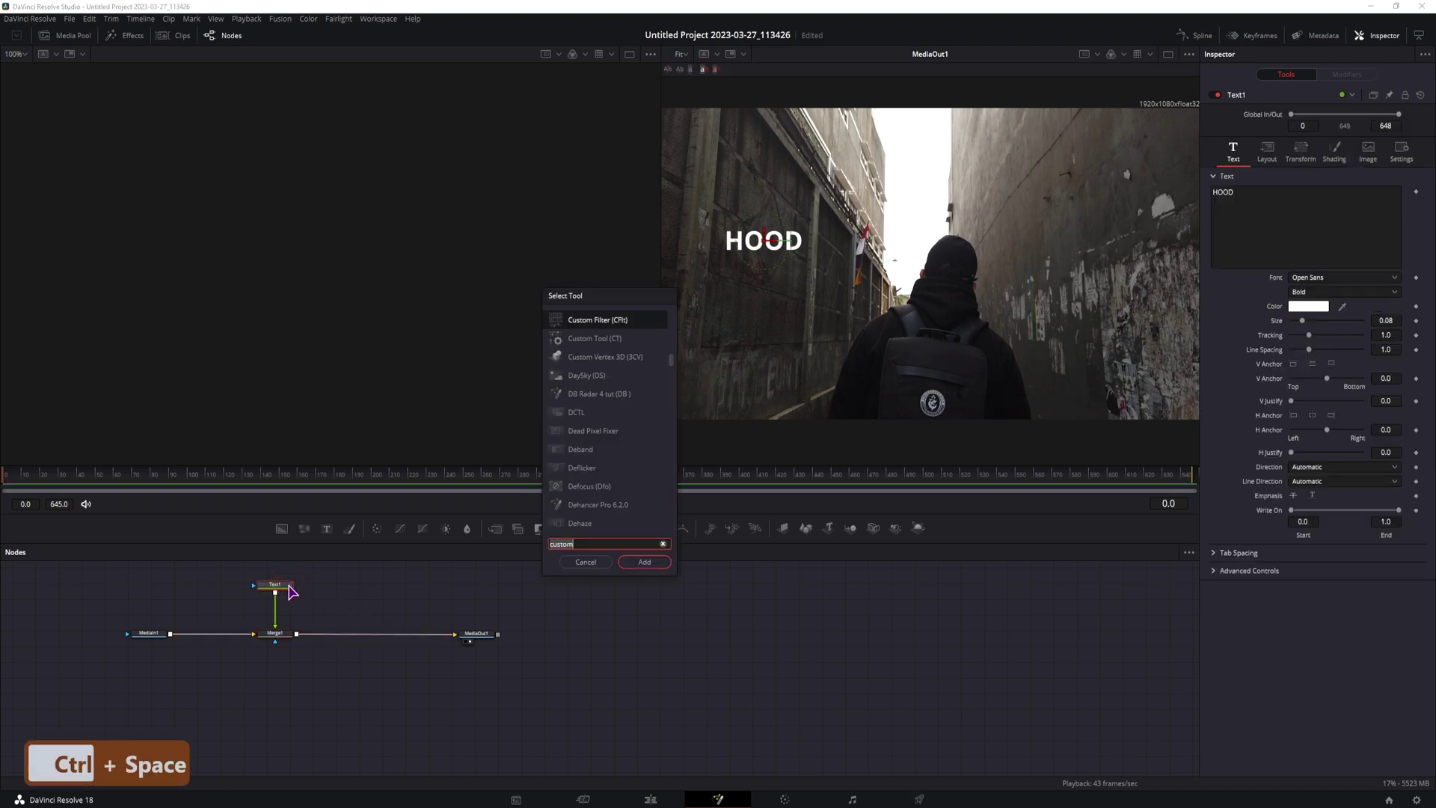
pyautogui.write('Transform')
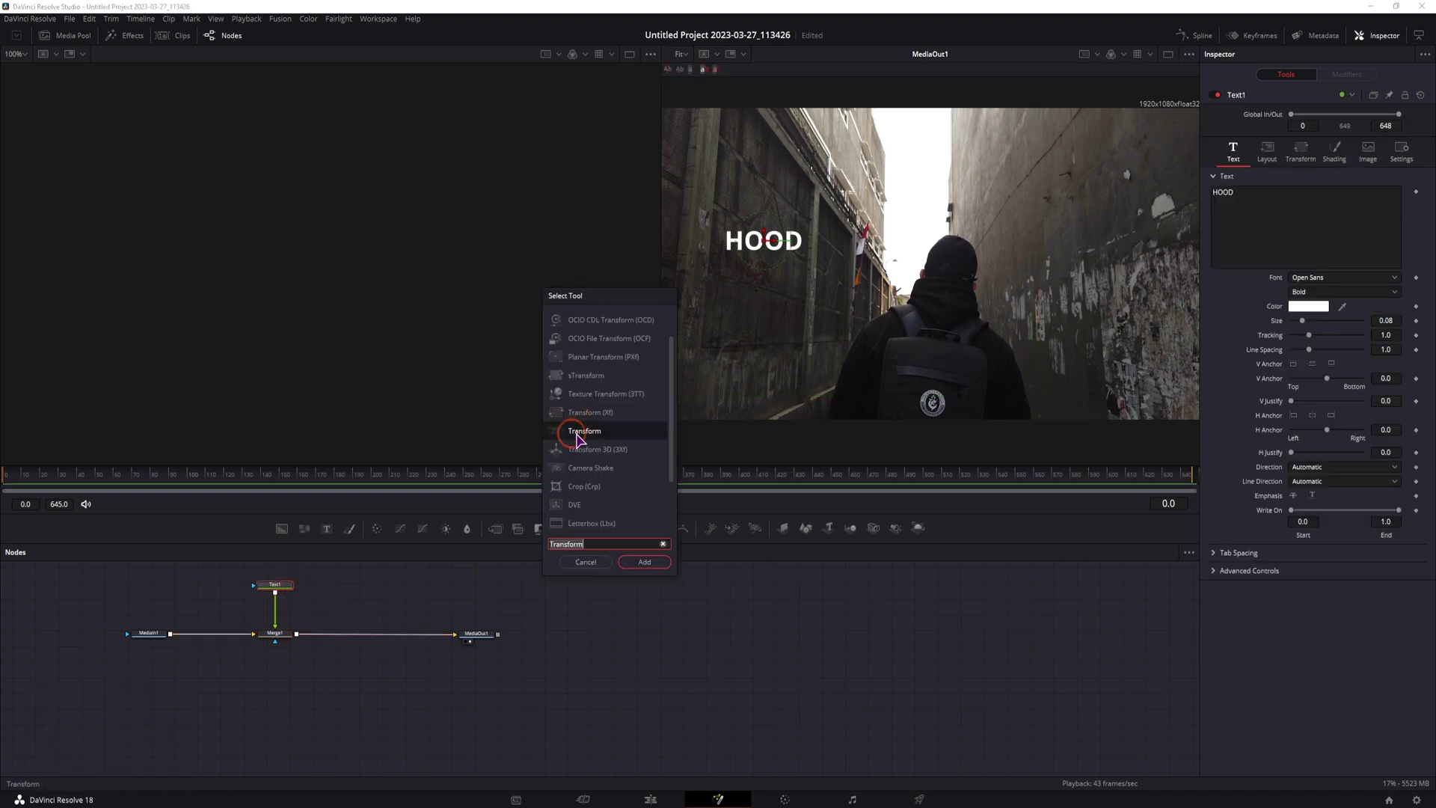
pyautogui.click(644, 561)
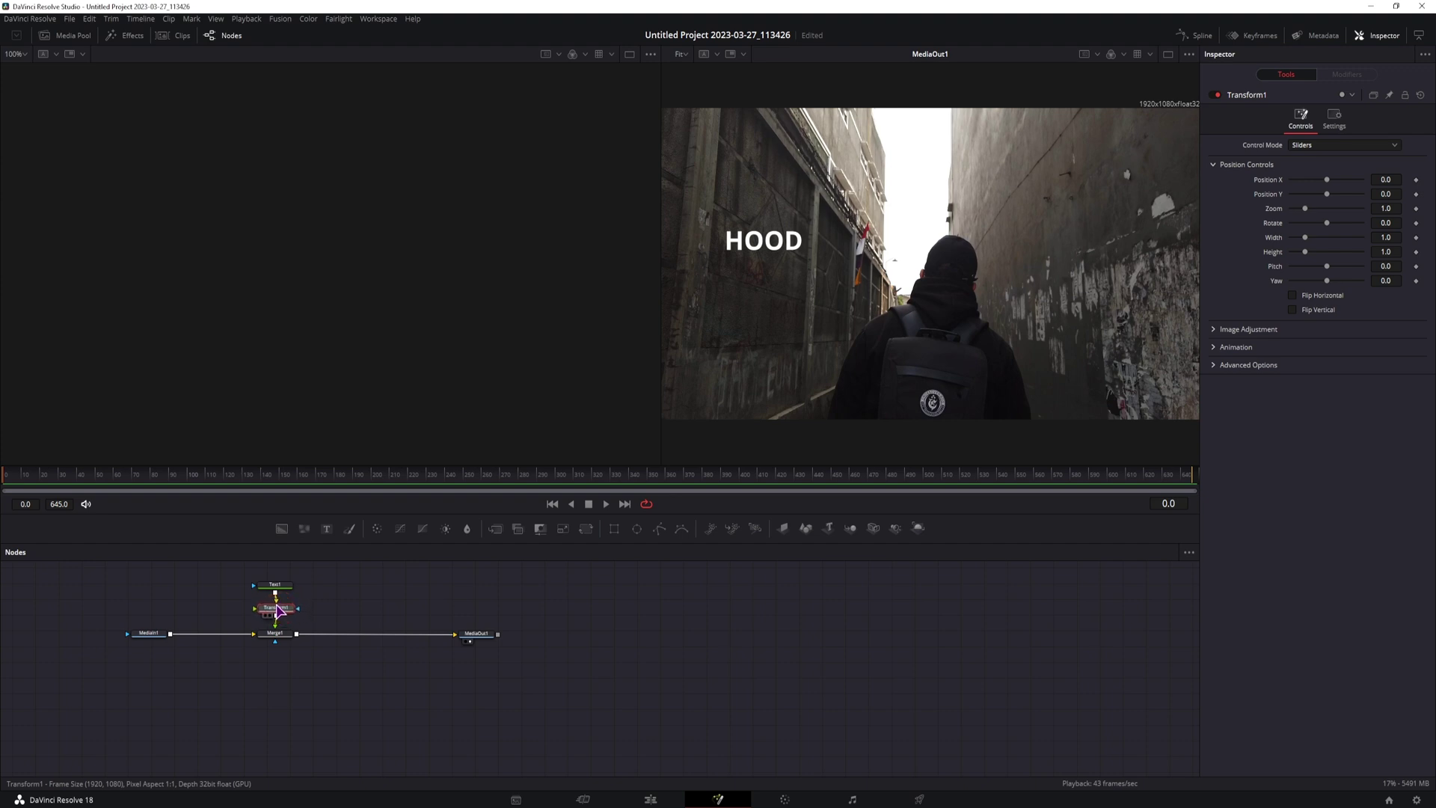
pyautogui.moveTo(1330, 287); pyautogui.dragTo(1373, 297)
pyautogui.moveTo(1307, 243); pyautogui.dragTo(1380, 223)
pyautogui.press('BackSpace')
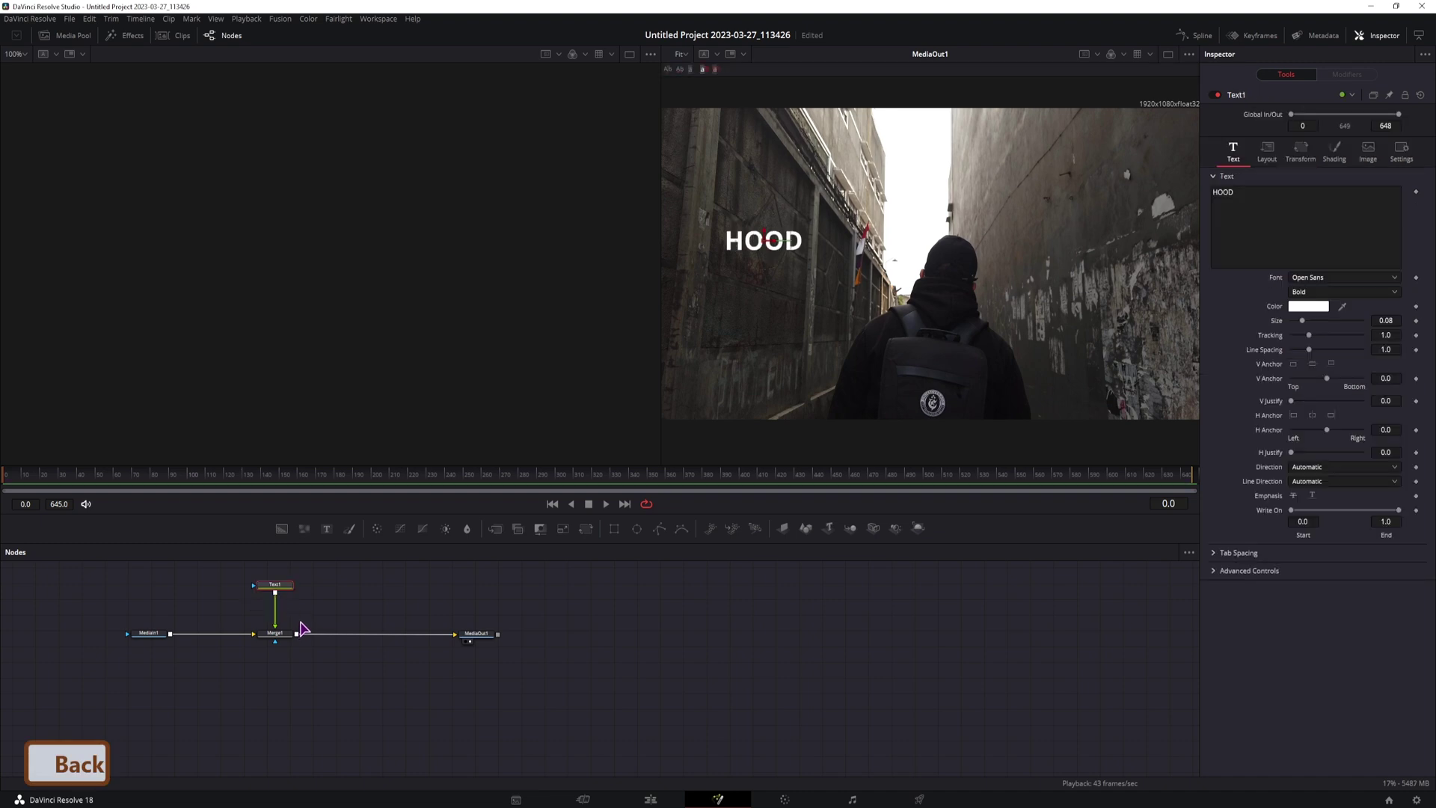
# Pull the Merge node aside and insert a Planar Tracker after MediaIn1
pyautogui.moveTo(274, 633); pyautogui.dragTo(359, 596)
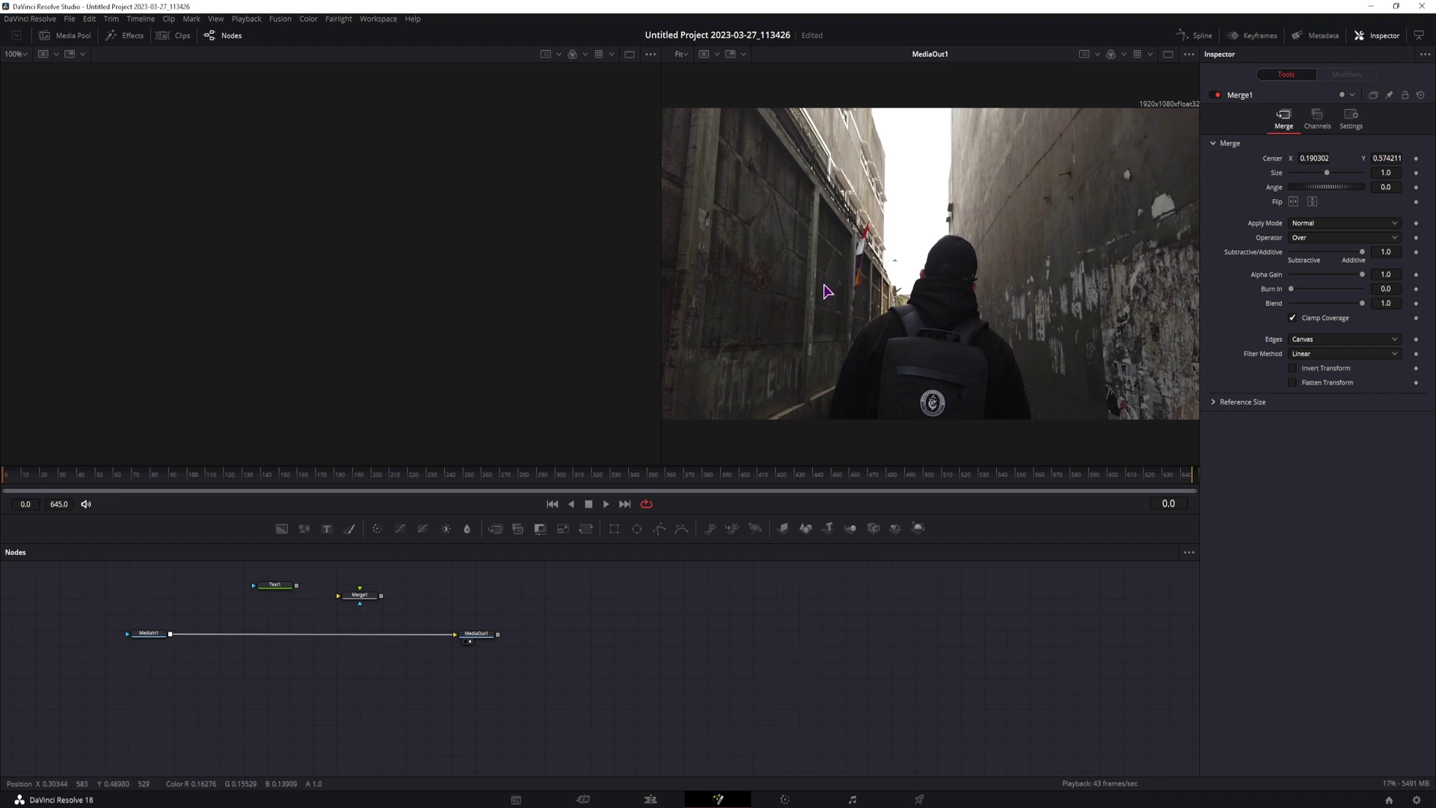
pyautogui.click(150, 635)
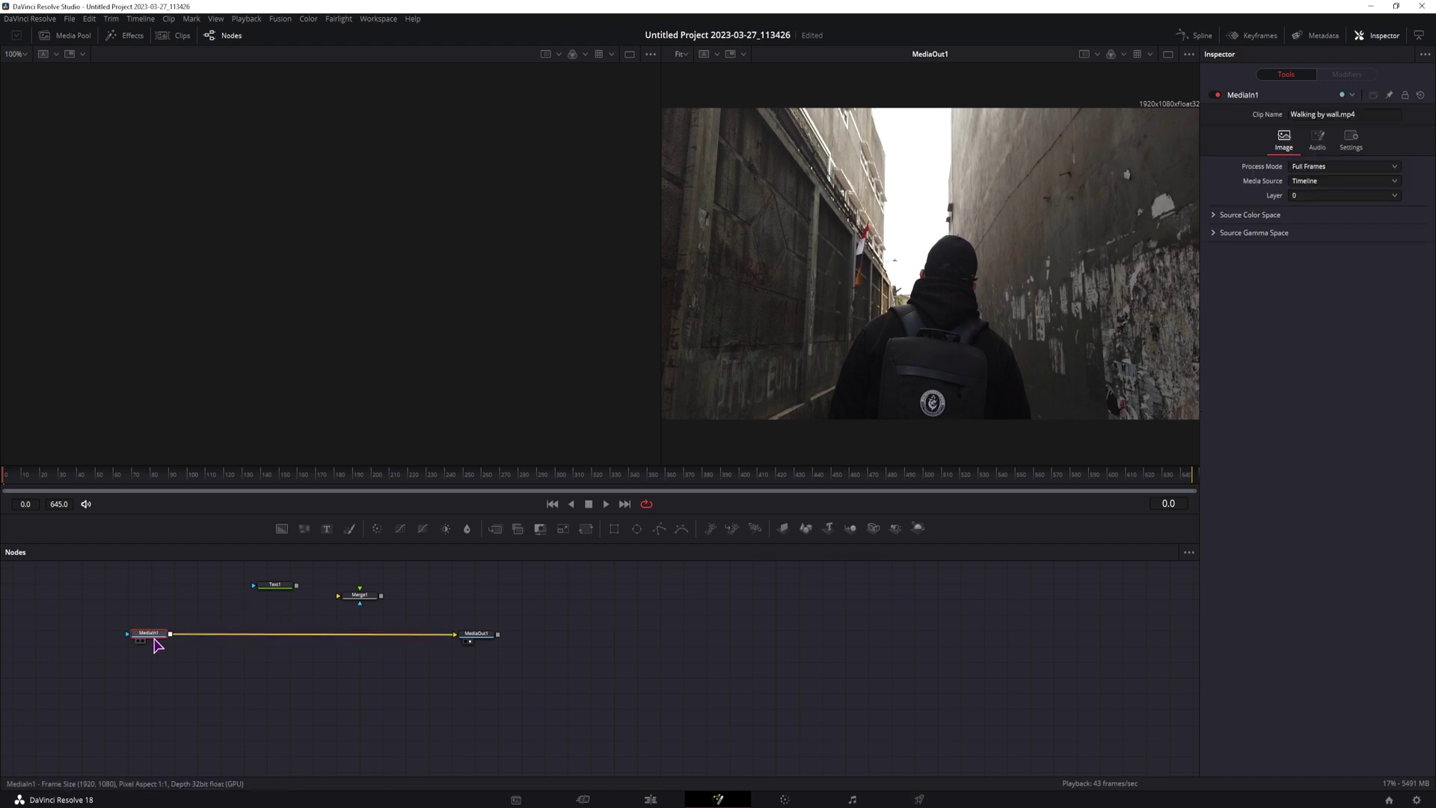
pyautogui.hotkey('ctrl', 'space')
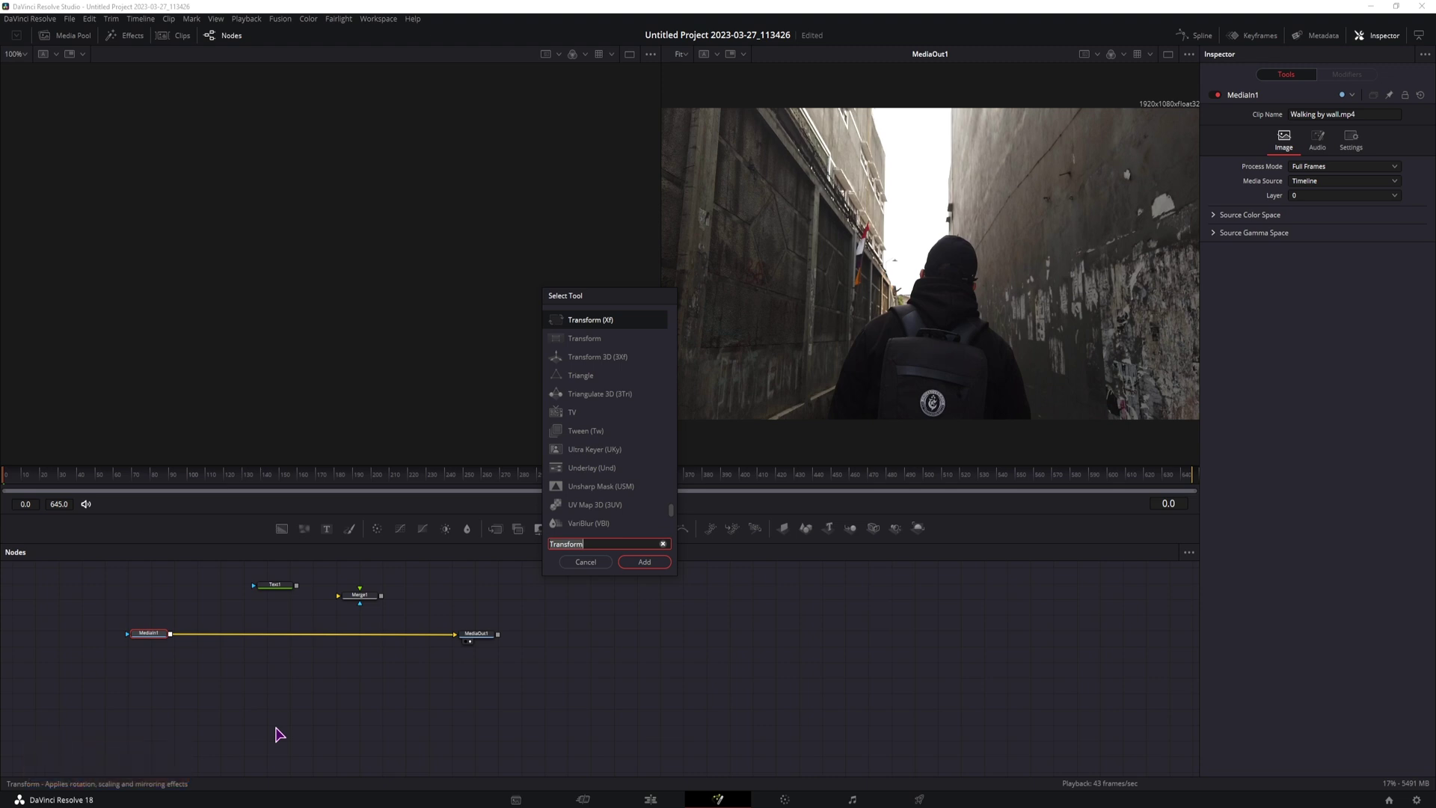
pyautogui.write('tracker')
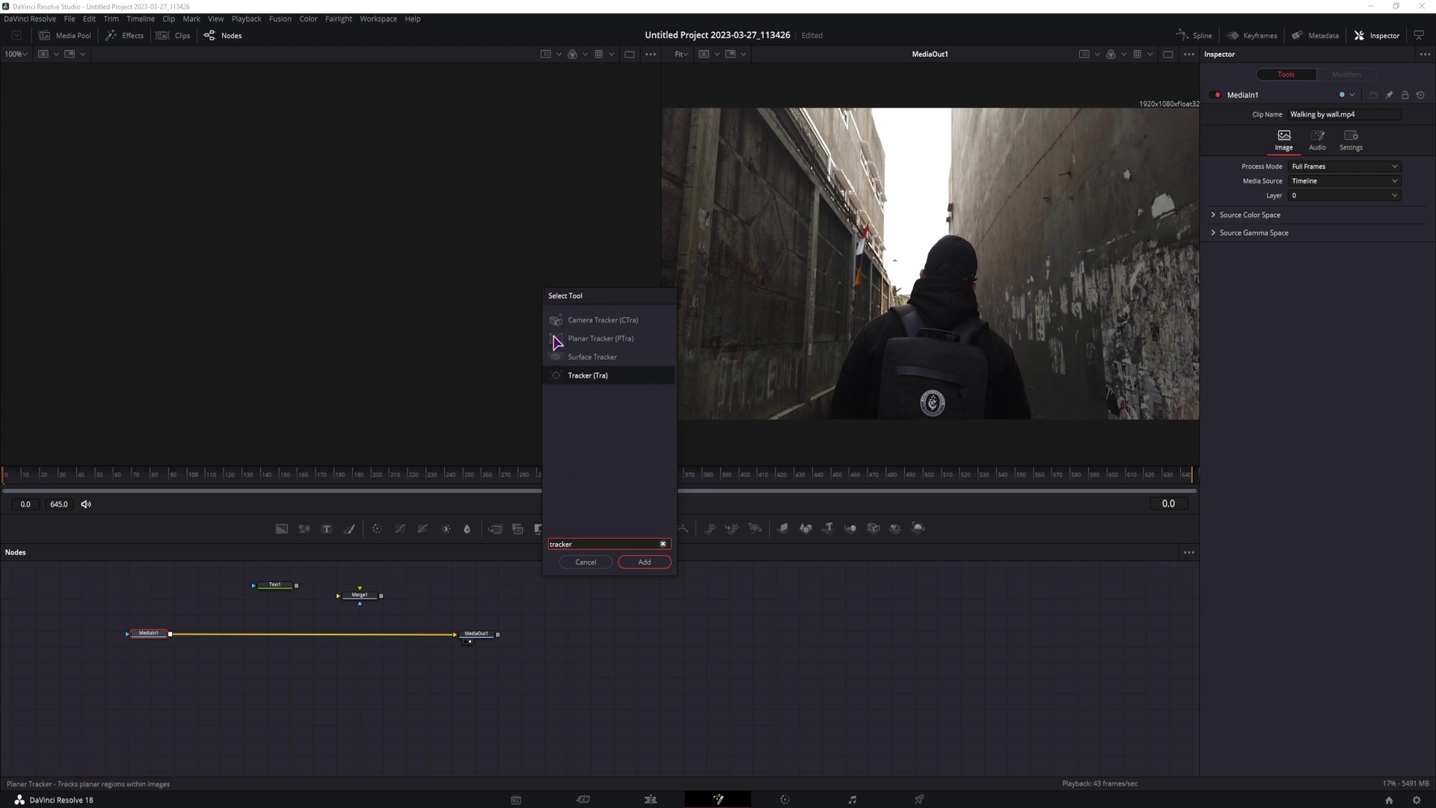
pyautogui.click(591, 338)
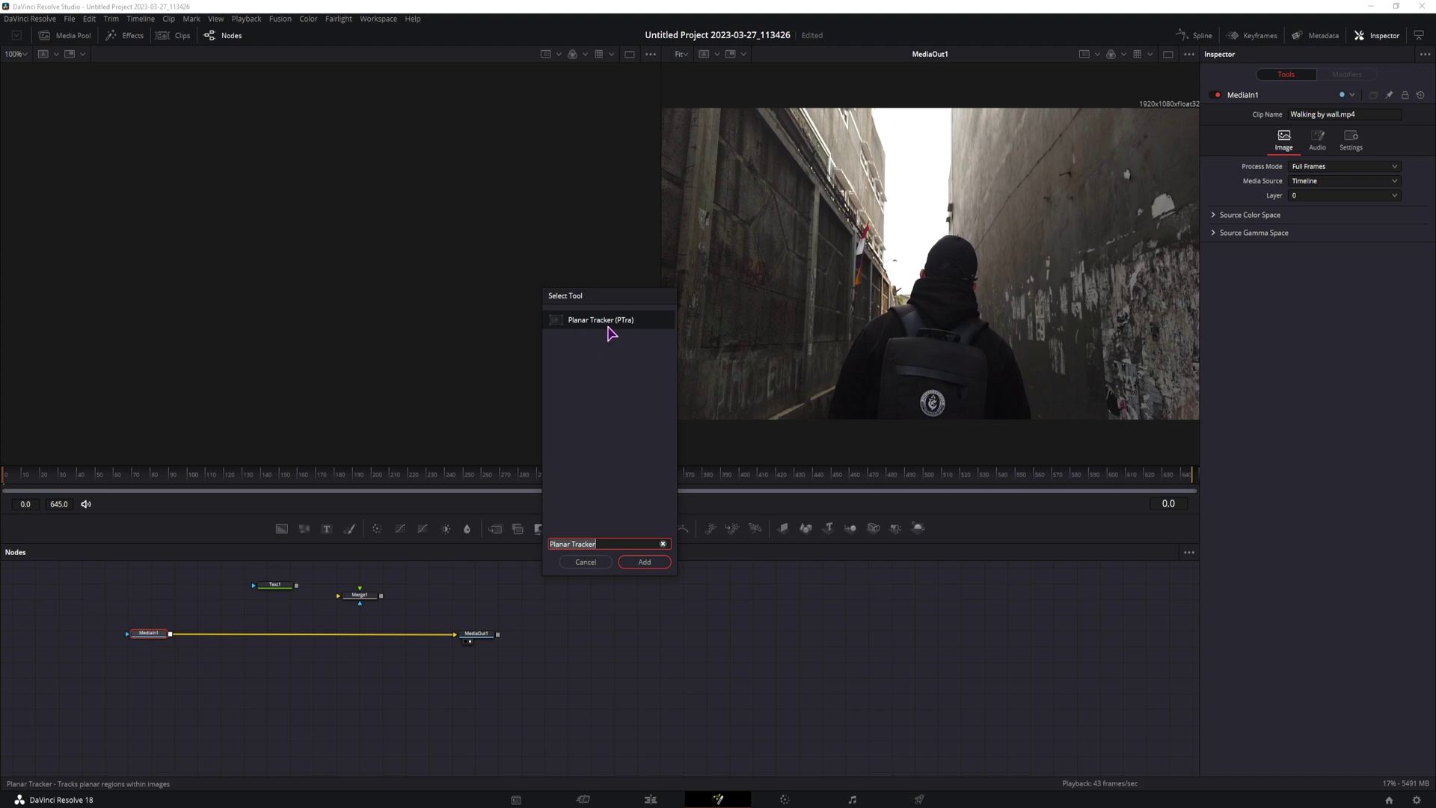
# Set the planar tracker to Point tracking with Perspective motion type
pyautogui.click(644, 562)
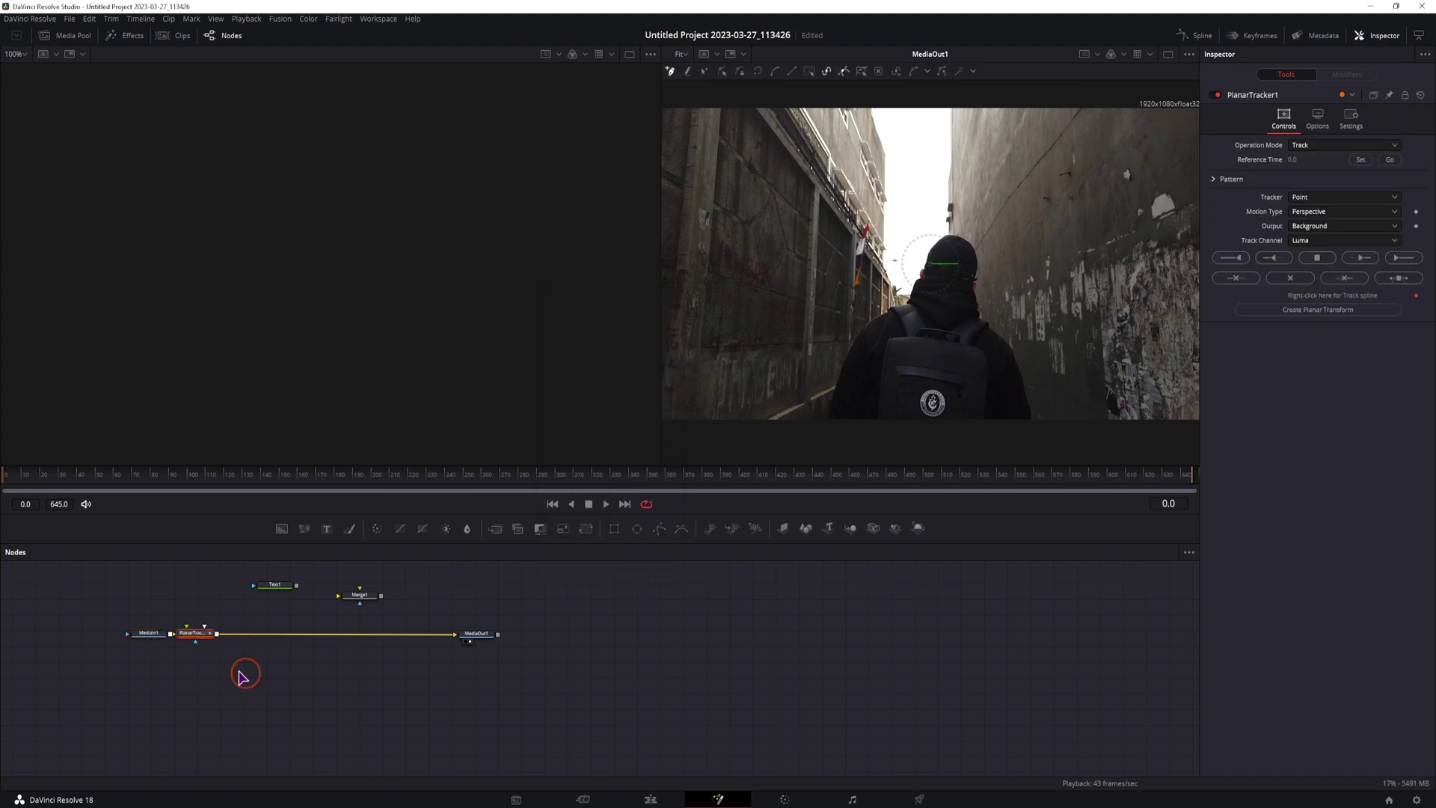
pyautogui.click(1310, 197)
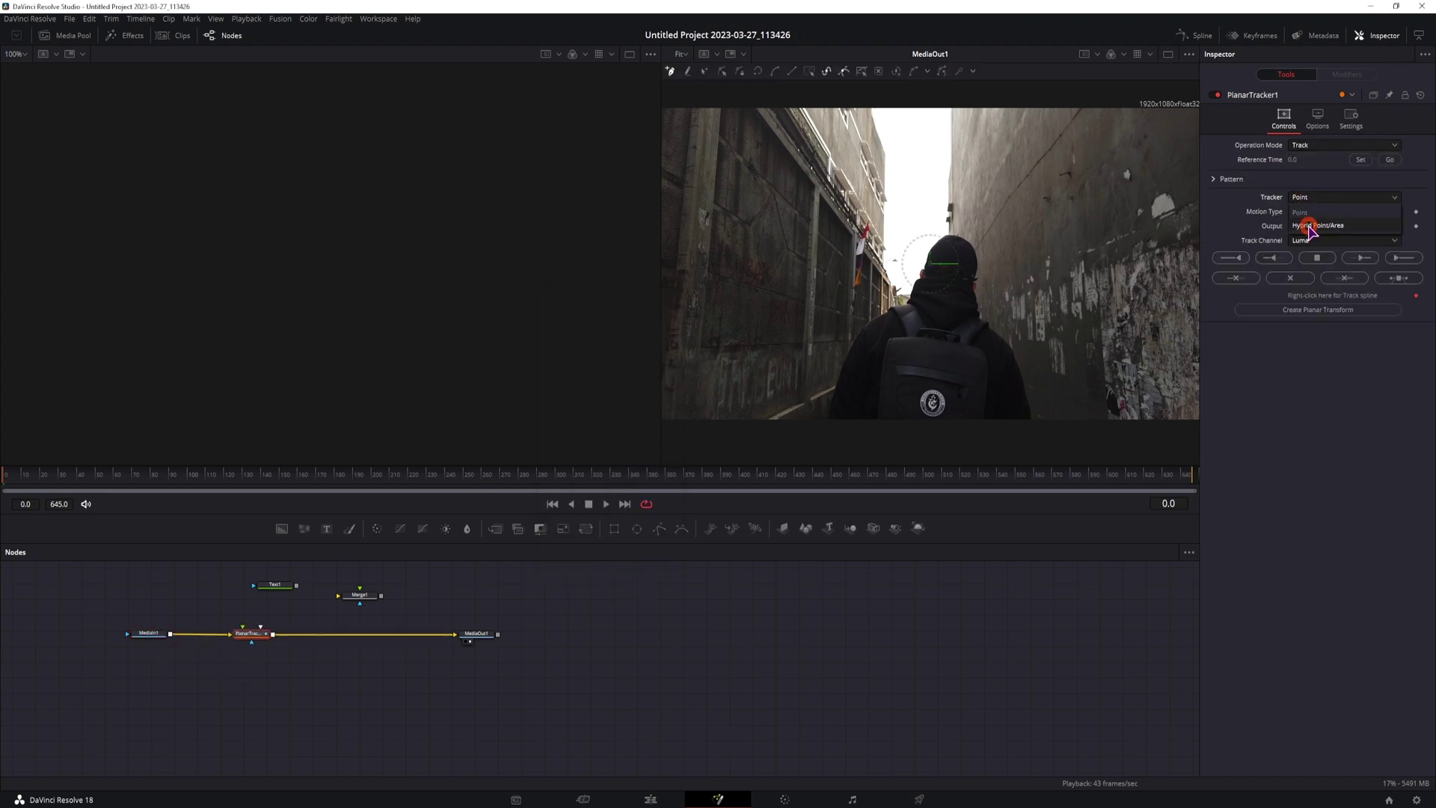
pyautogui.click(1309, 225)
pyautogui.click(1328, 213)
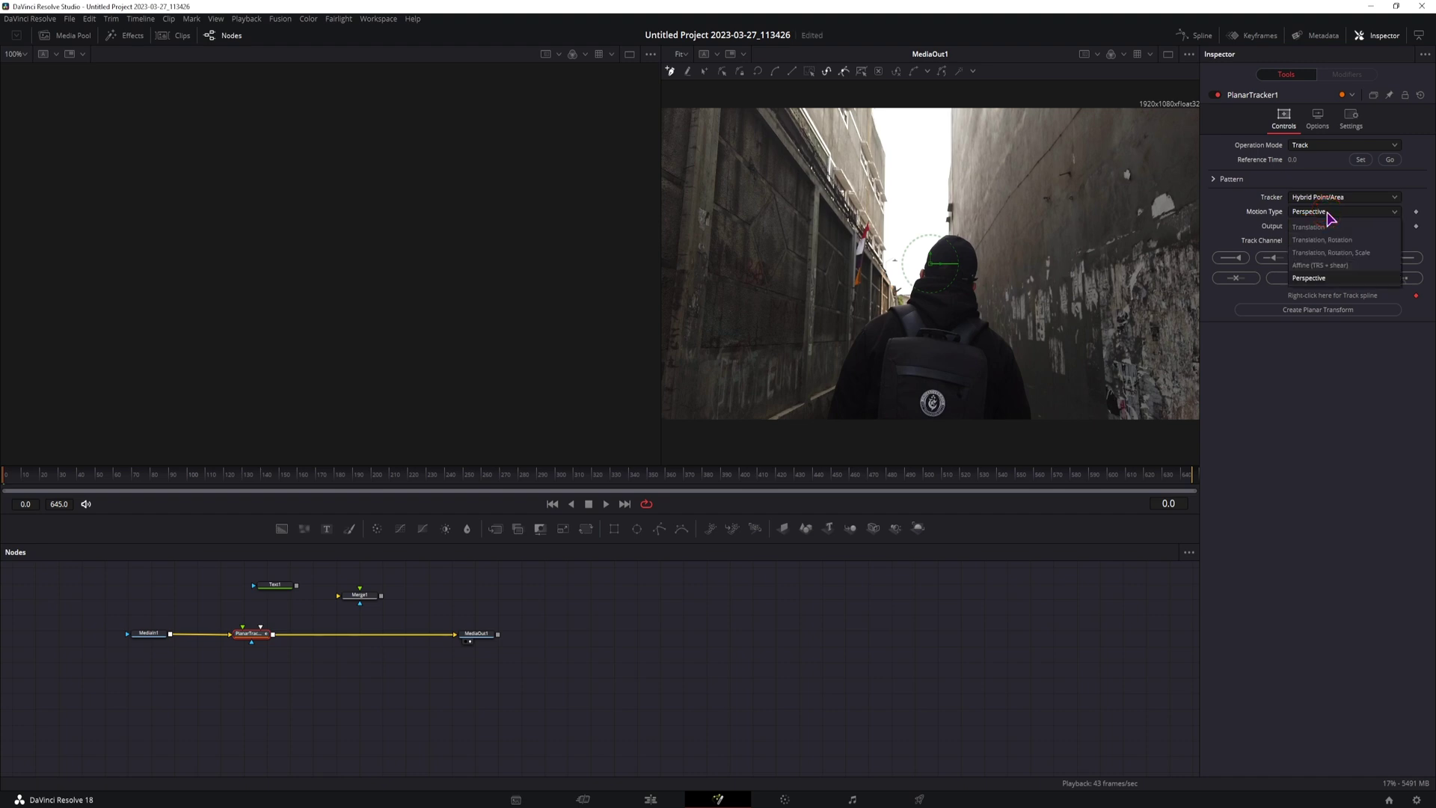
pyautogui.click(1321, 197)
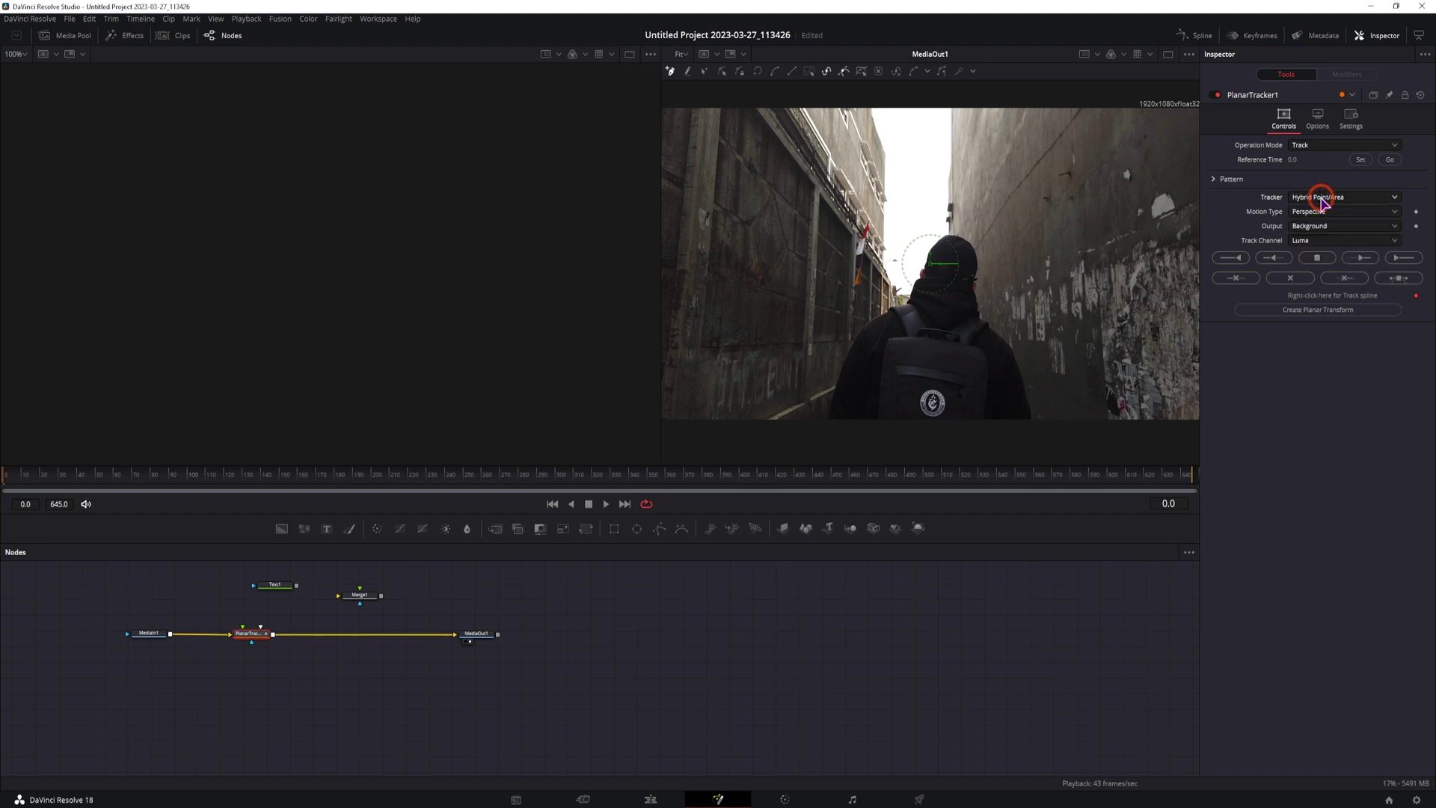
pyautogui.click(1309, 213)
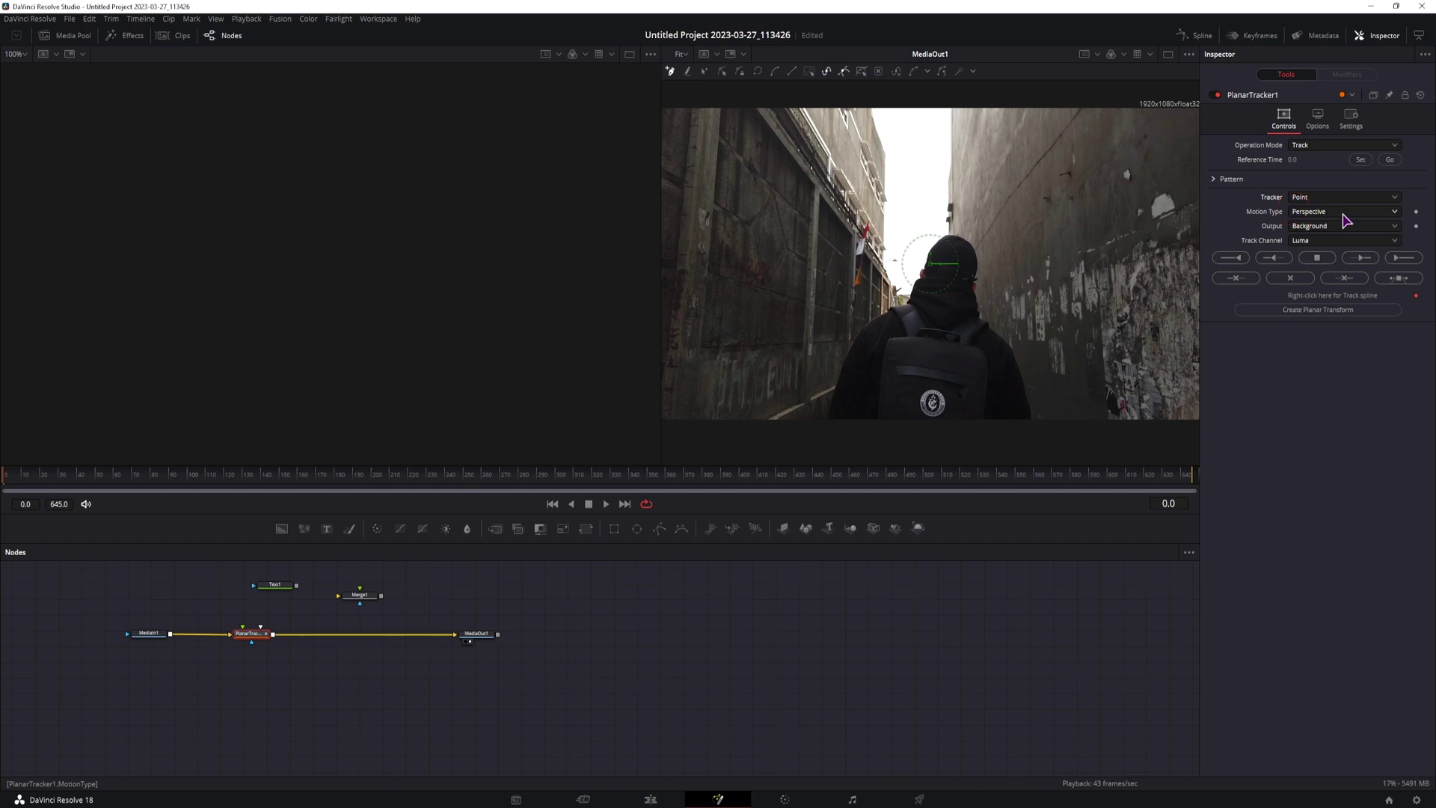
# At frame 0, draw a four-corner track polygon around the wall panel and raise its top-left corner
pyautogui.click(9, 483)
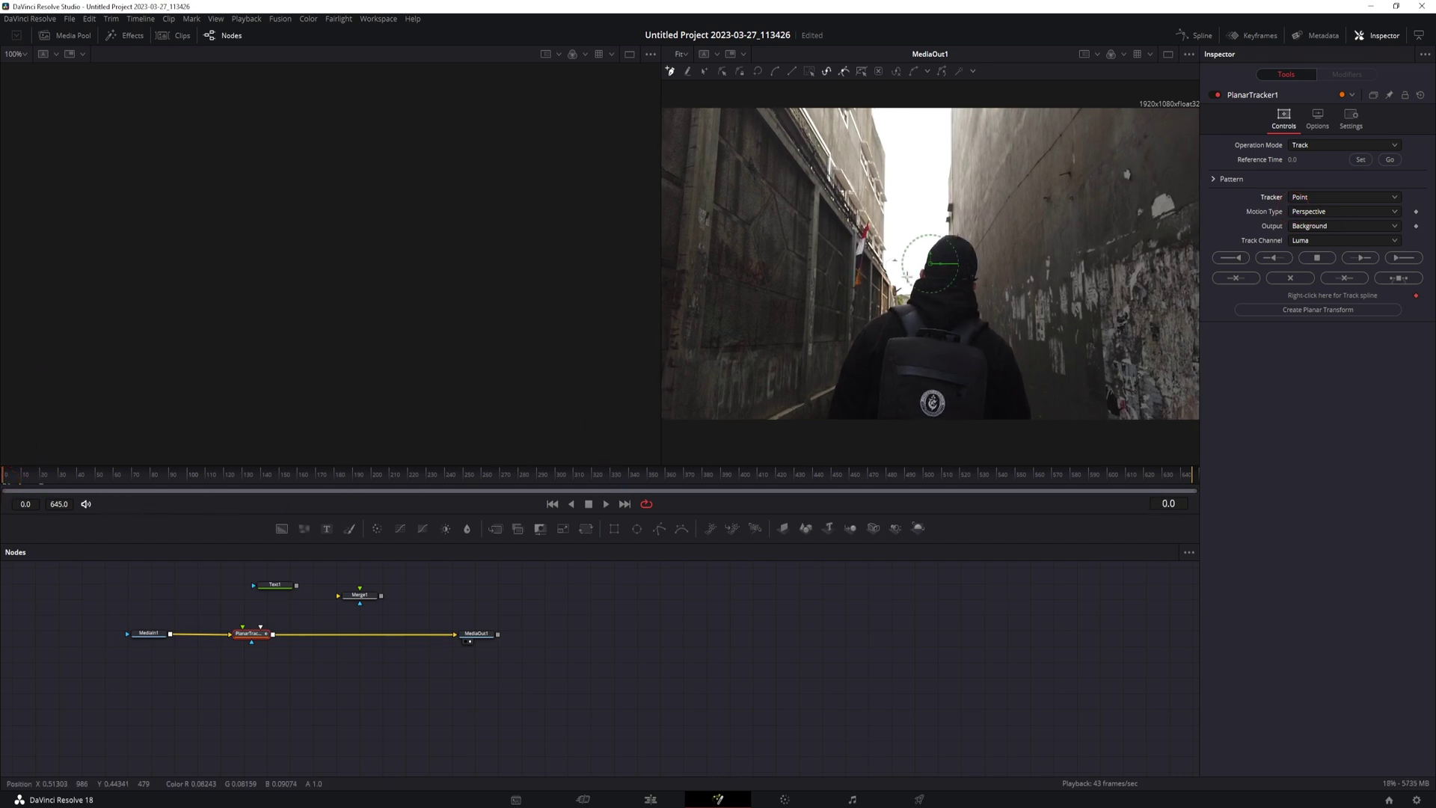
pyautogui.click(818, 233)
pyautogui.click(812, 341)
pyautogui.click(848, 340)
pyautogui.click(854, 236)
pyautogui.click(816, 234)
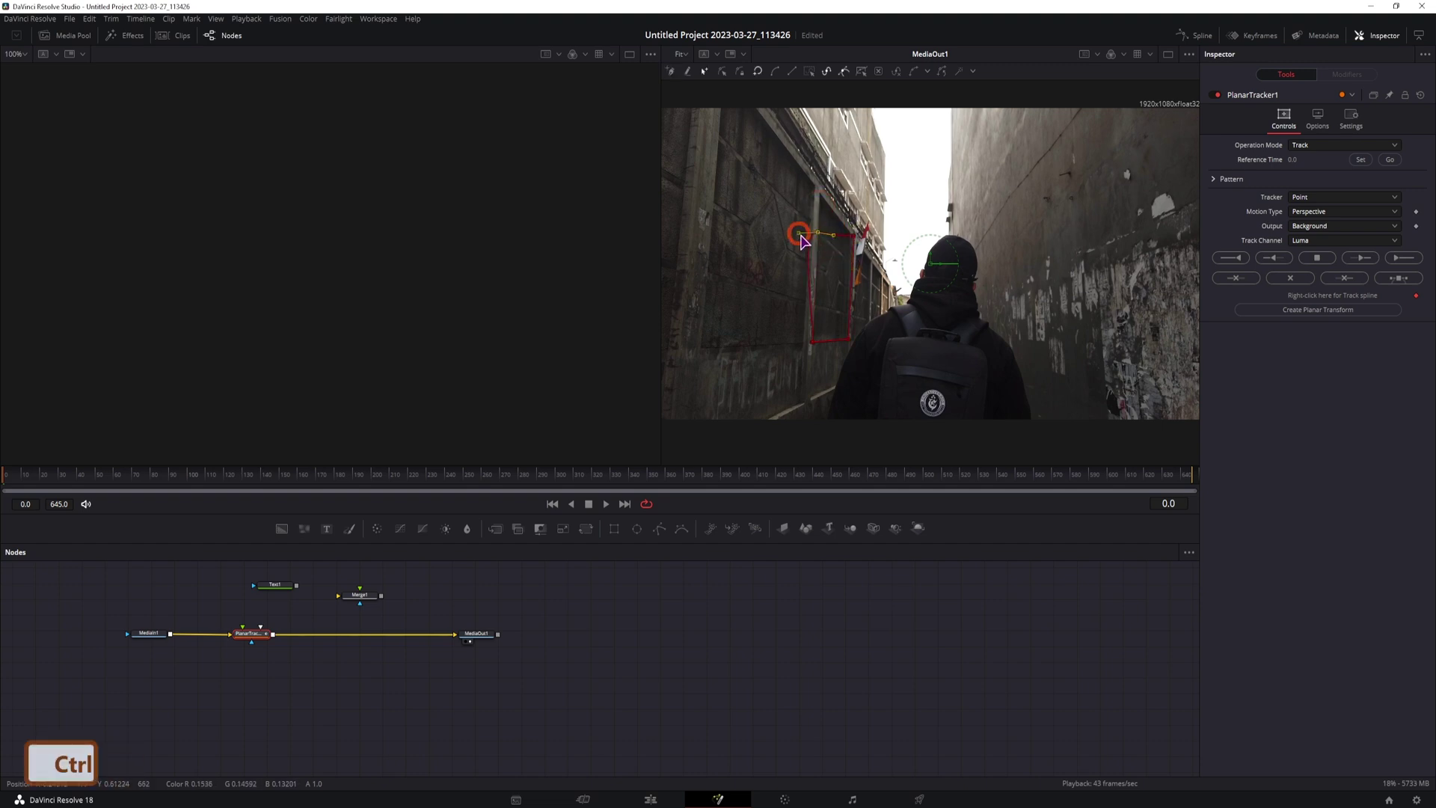
pyautogui.moveTo(814, 242); pyautogui.dragTo(839, 217)
# Track the wall panel forward, stop at frame 432, and step through frames to verify the track
pyautogui.click(1403, 258)
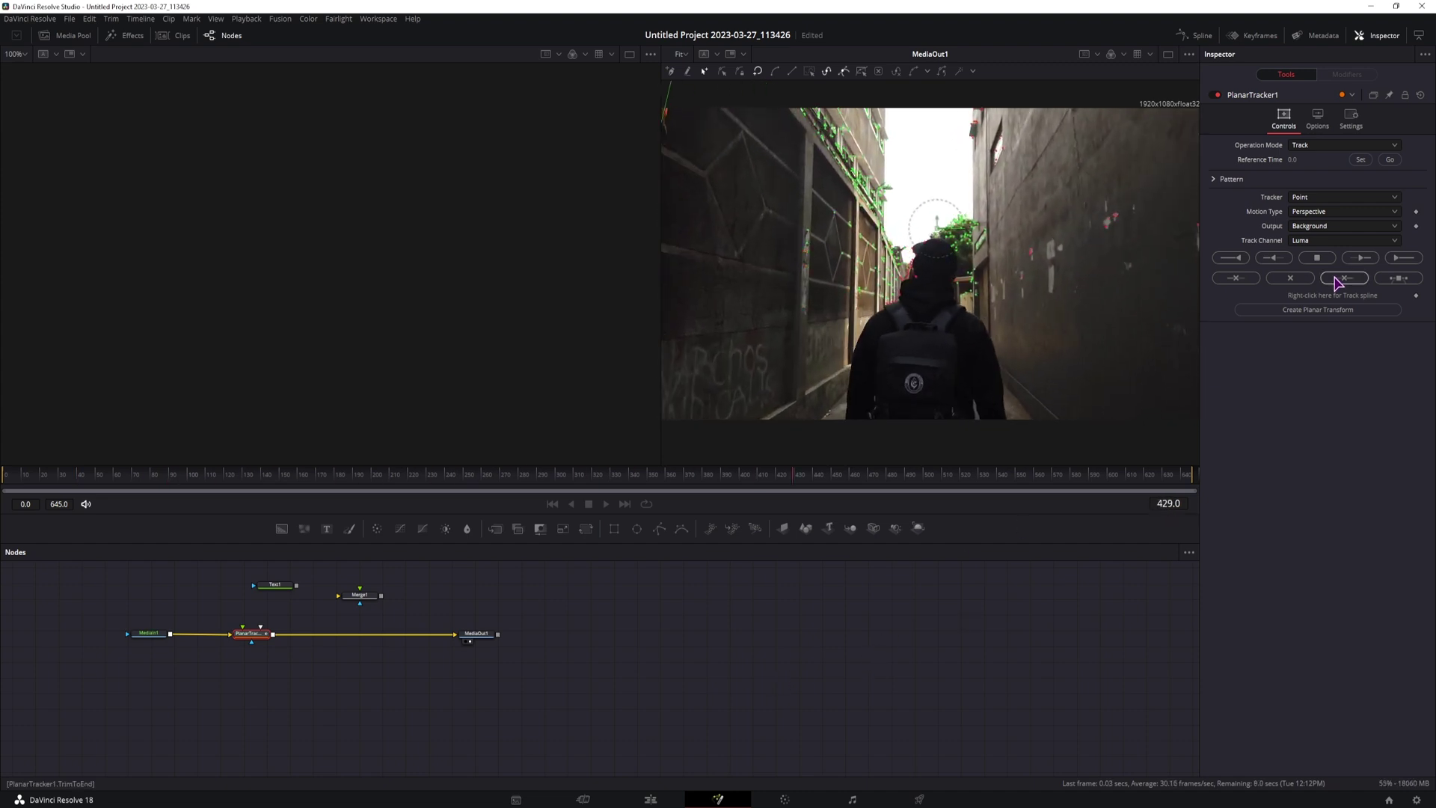
pyautogui.click(1318, 258)
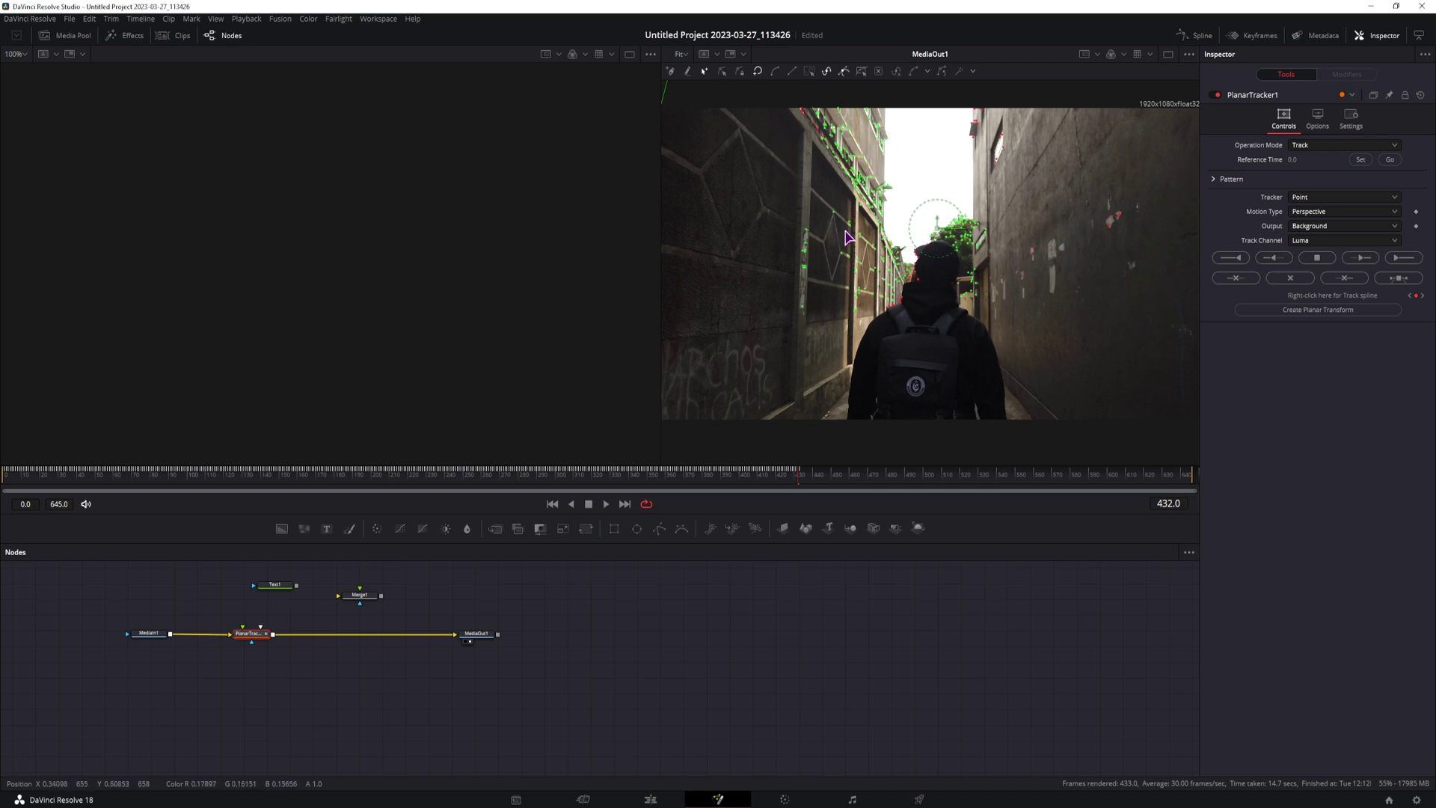
pyautogui.moveTo(32, 479); pyautogui.dragTo(715, 476)
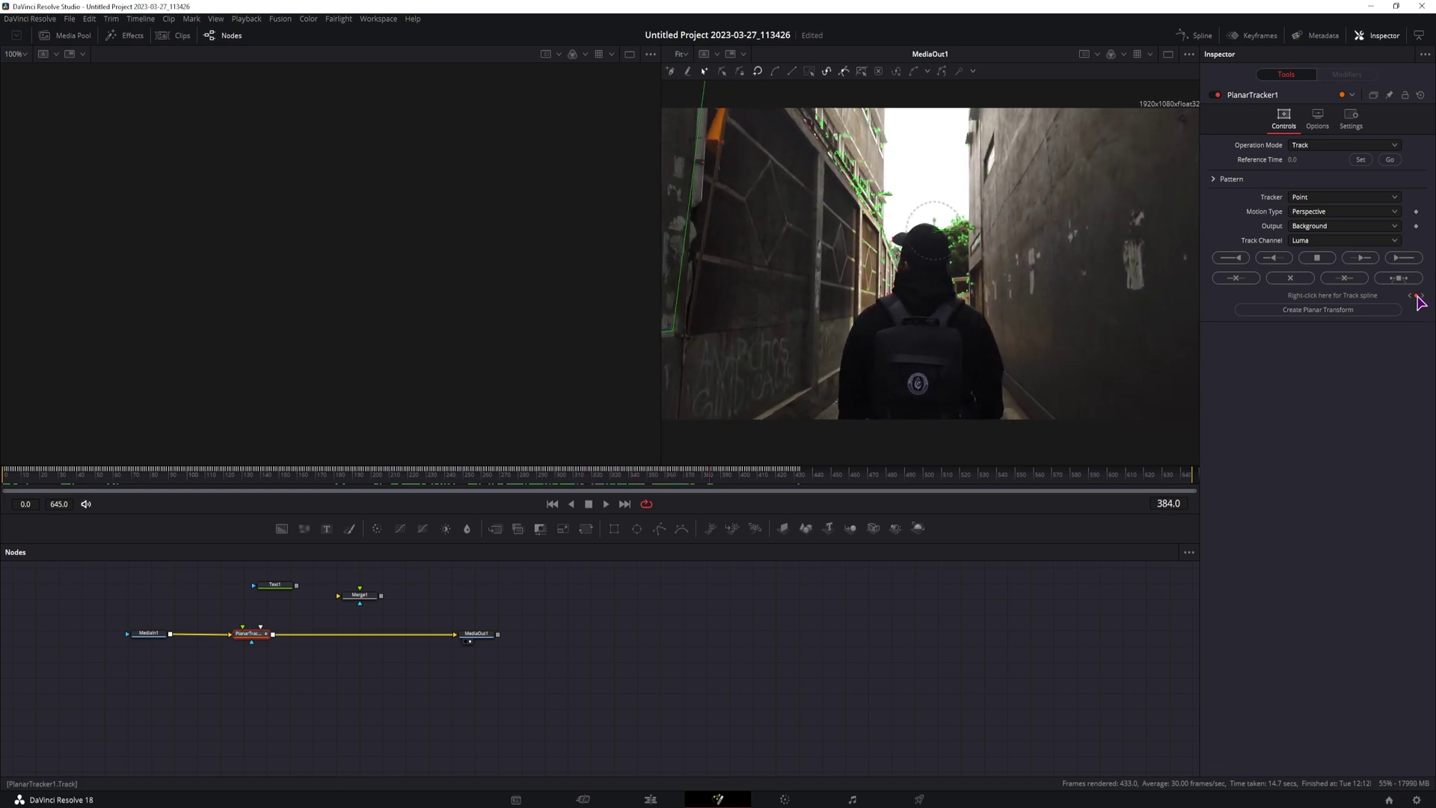
pyautogui.press('Right')
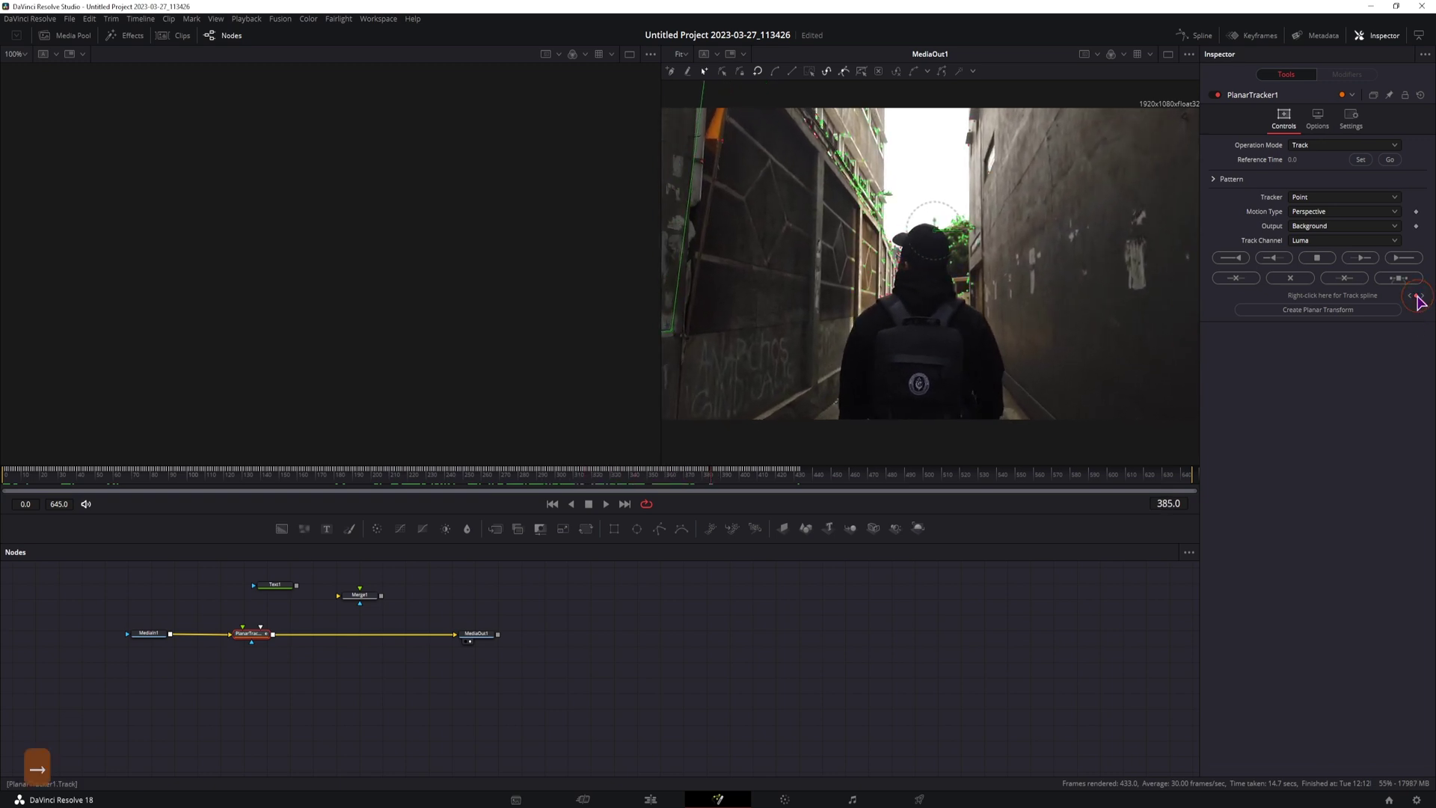
pyautogui.press('Right')
pyautogui.press('Right')
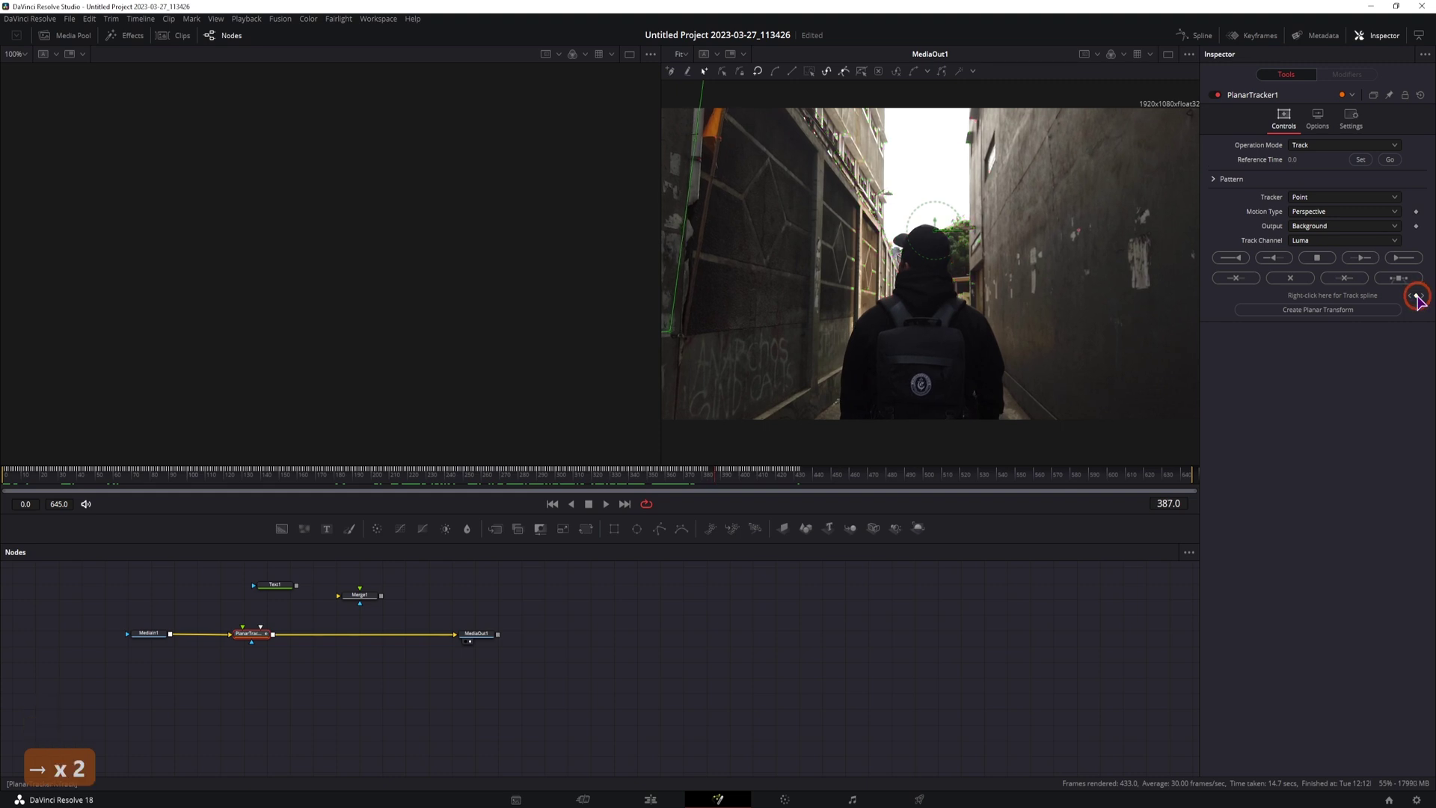
pyautogui.press('Right')
pyautogui.press('Right')
pyautogui.press('Right')
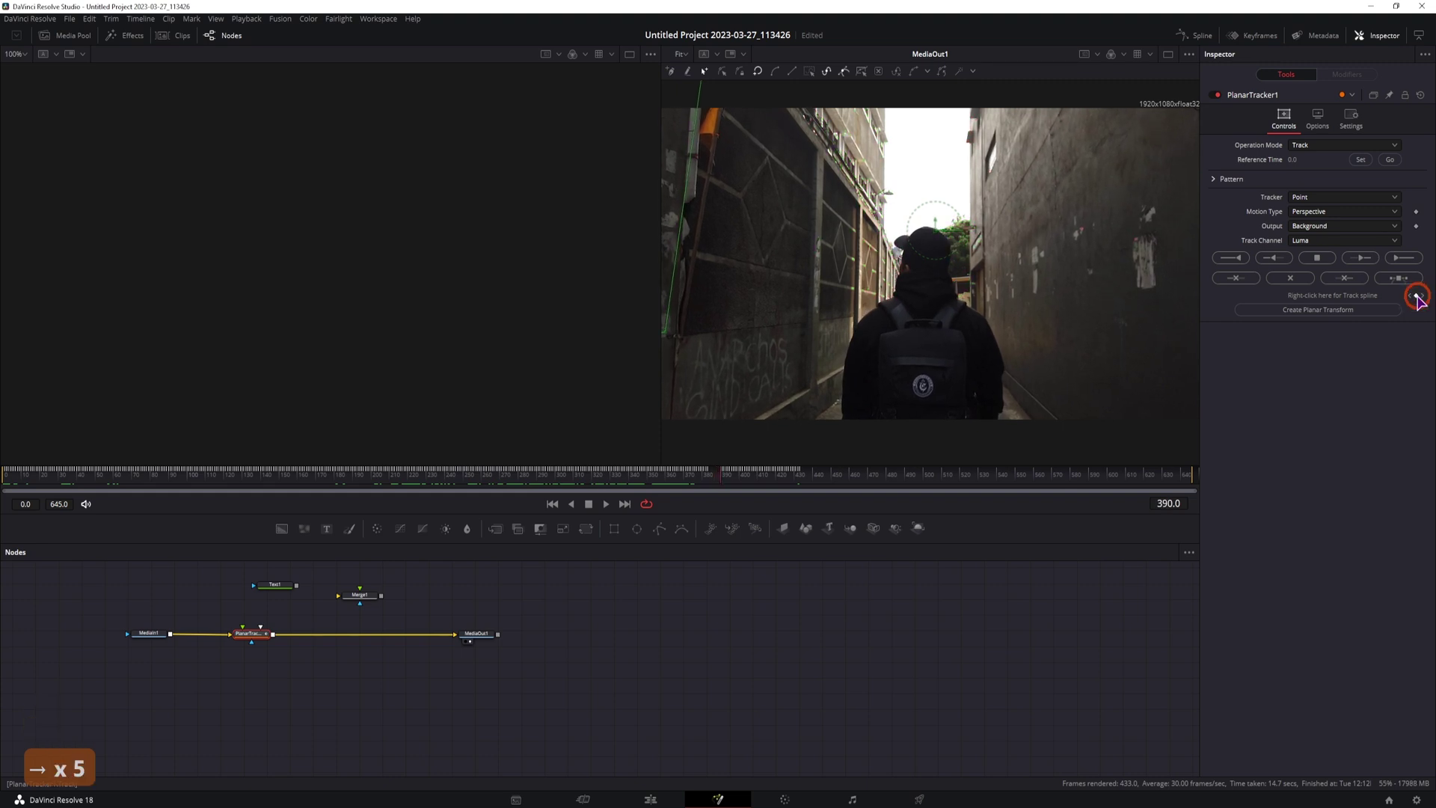
pyautogui.press('Right')
pyautogui.press('Right')
pyautogui.press('Right')
pyautogui.press('Right')
pyautogui.press('Right')
pyautogui.press('Right')
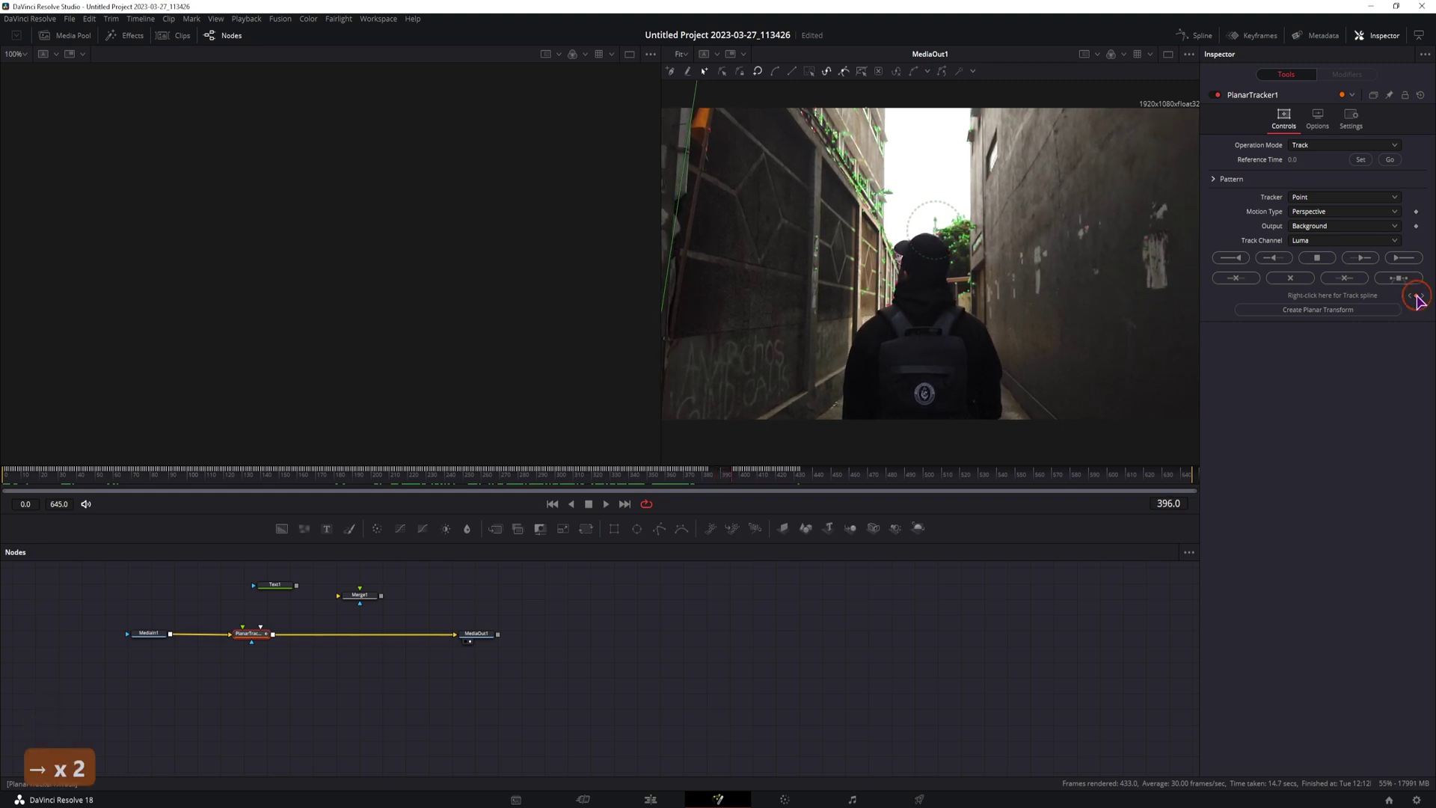
pyautogui.press('Right')
pyautogui.press('Right')
pyautogui.press('Right')
pyautogui.press('Right')
pyautogui.press('Right')
pyautogui.press('Right')
pyautogui.press('Right')
pyautogui.press('Right')
pyautogui.press('Right')
pyautogui.press('Right')
pyautogui.press('Right')
pyautogui.press('Right')
pyautogui.press('Right')
pyautogui.press('Right')
pyautogui.press('Right')
pyautogui.press('Right')
pyautogui.press('Right')
pyautogui.press('Right')
pyautogui.press('Right')
pyautogui.press('Right')
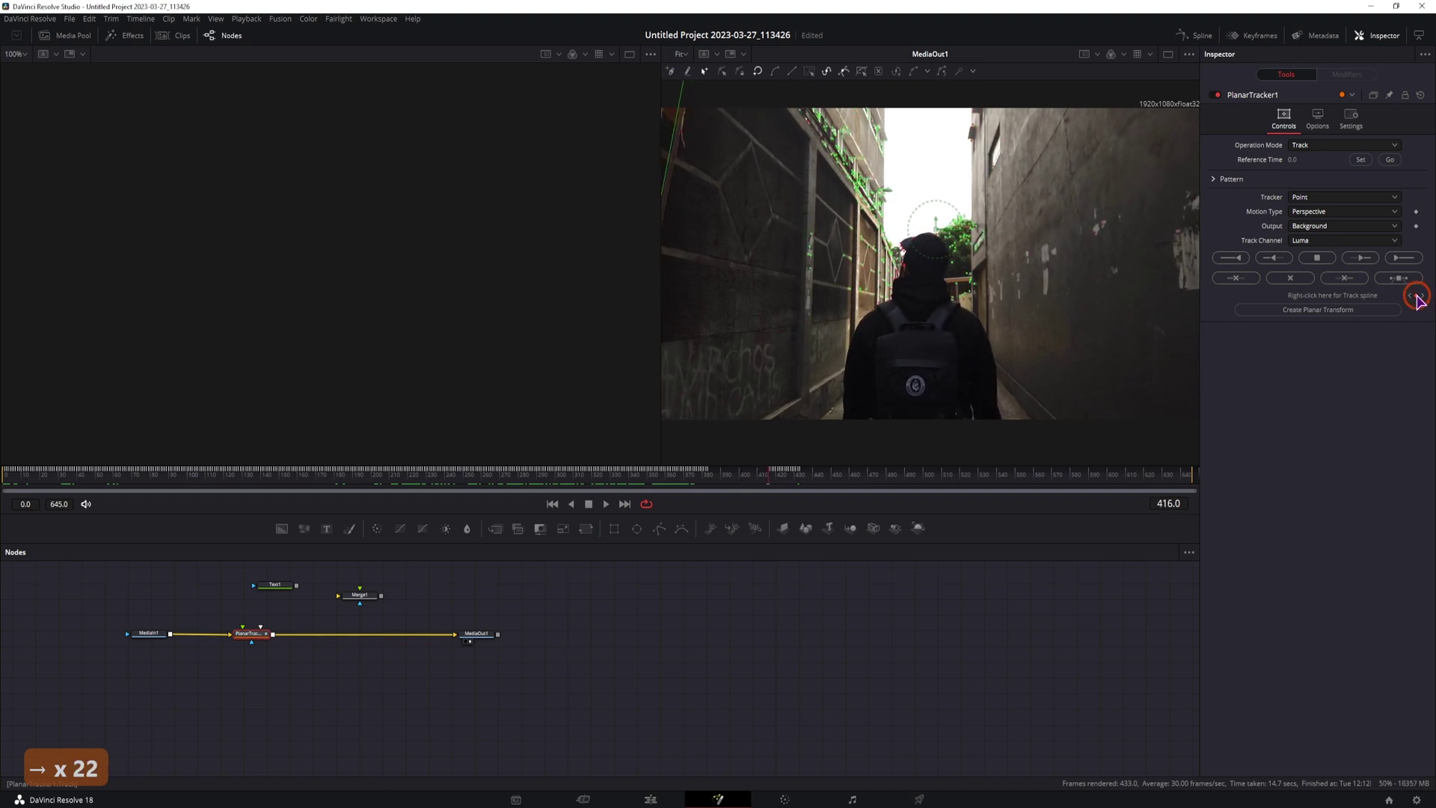
pyautogui.press('Right')
pyautogui.press('Right')
pyautogui.press('Right')
pyautogui.press('Right')
pyautogui.press('Right')
pyautogui.press('Right')
pyautogui.press('Right')
pyautogui.press('Right')
pyautogui.press('Right')
pyautogui.press('Right')
pyautogui.press('Right')
pyautogui.press('Right')
pyautogui.press('Right')
pyautogui.press('Right')
pyautogui.press('Right')
pyautogui.press('Right')
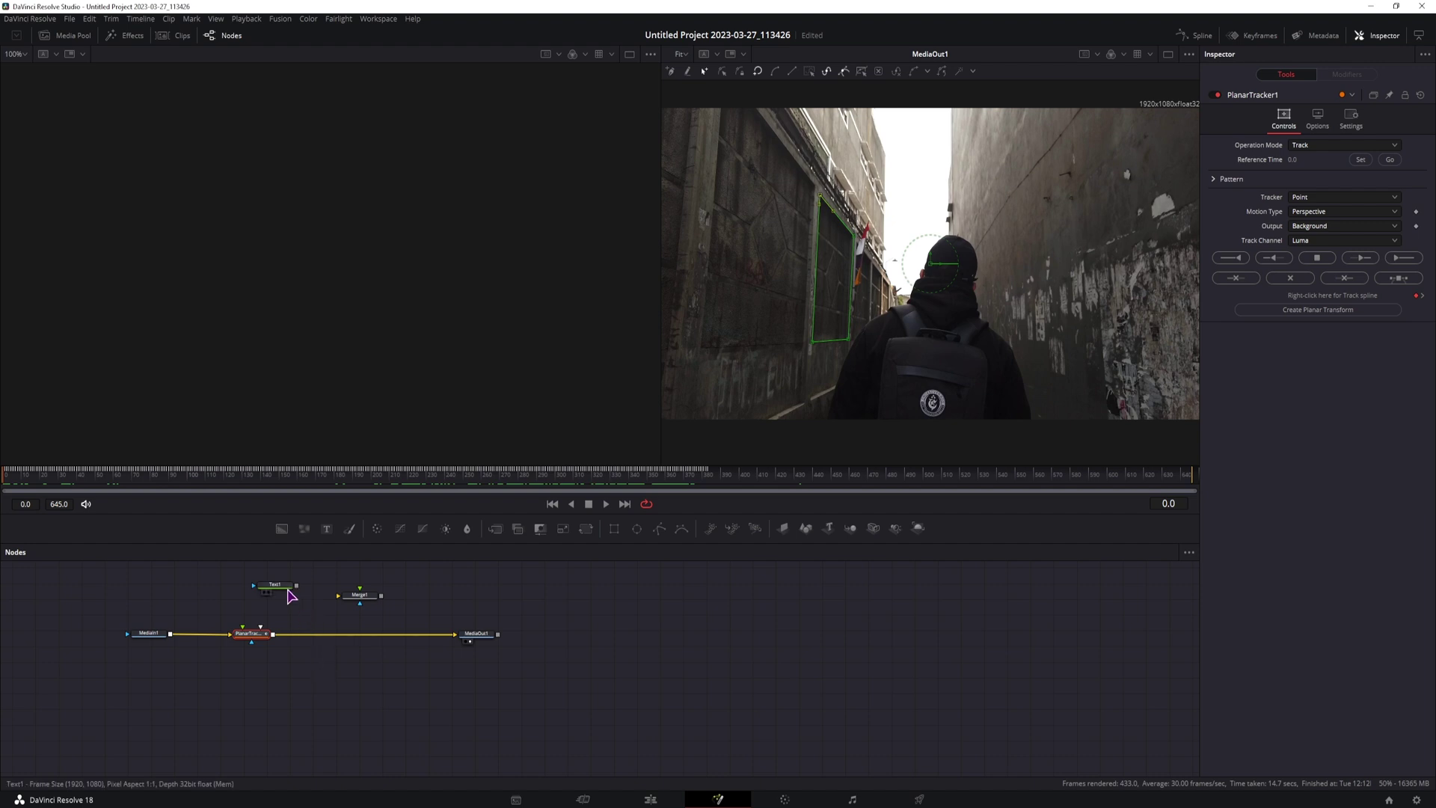
# Feed Text1 into PlanarTracker1's corner pin input and set Operation Mode to Corner Pin
pyautogui.moveTo(270, 610); pyautogui.dragTo(241, 631)
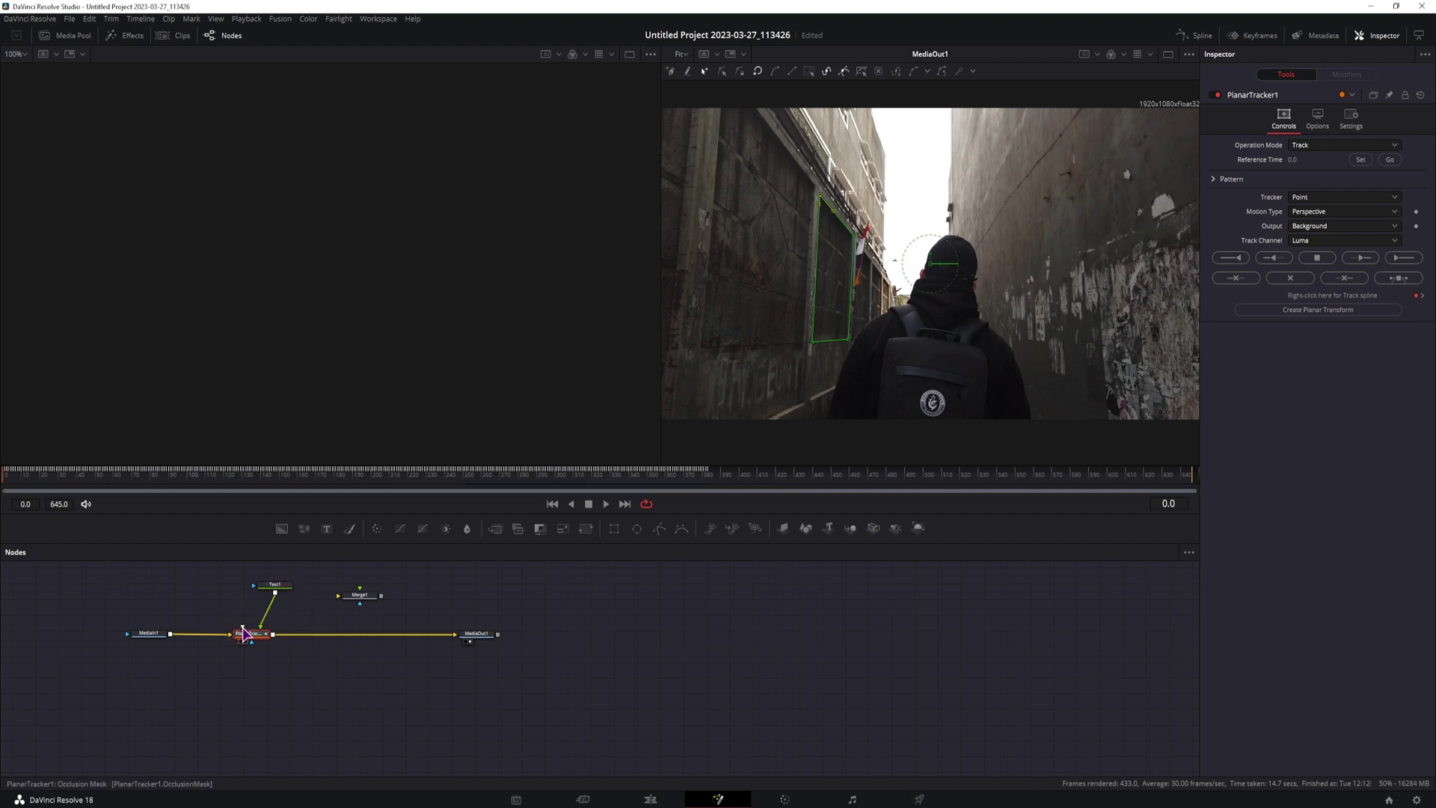
pyautogui.click(262, 585)
pyautogui.click(251, 637)
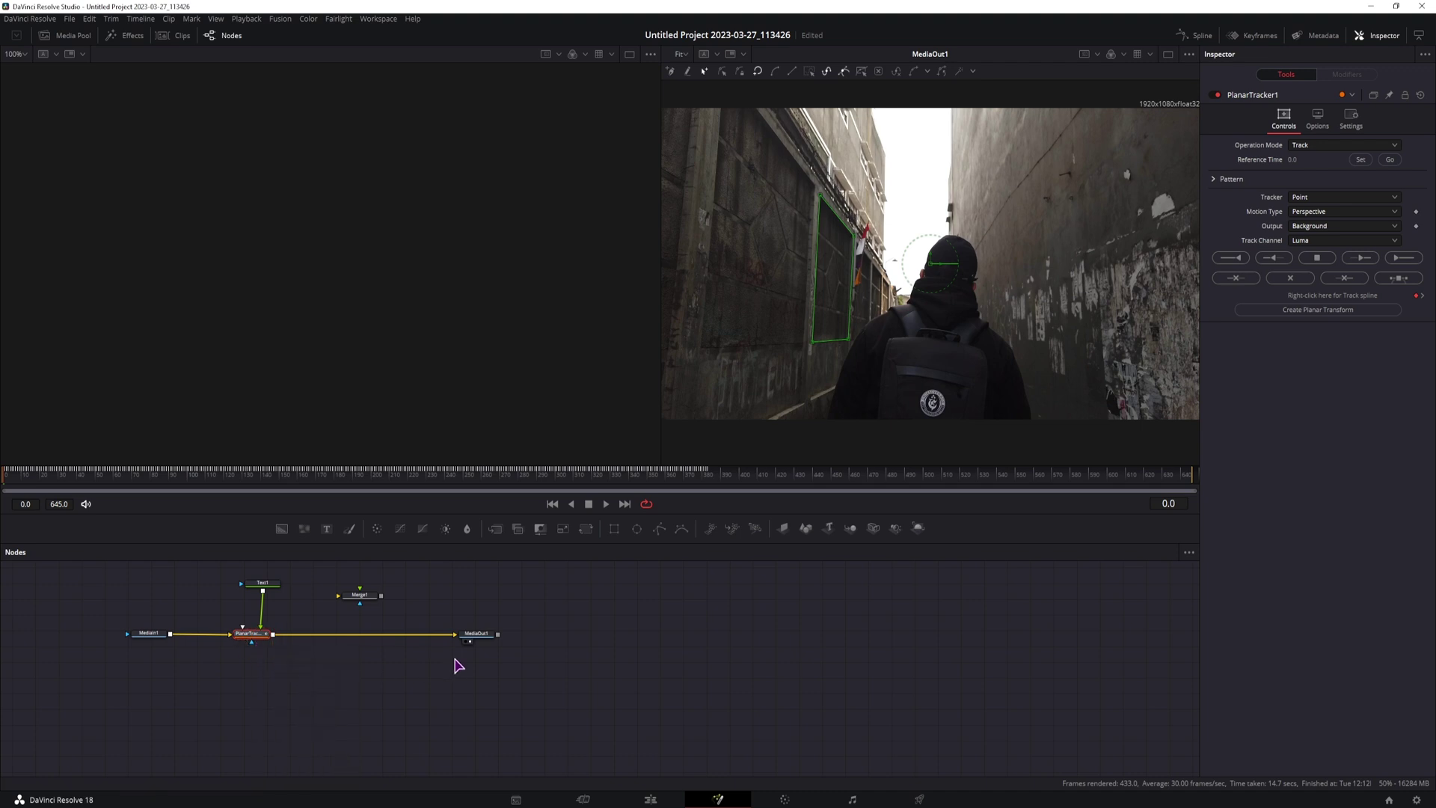
pyautogui.click(1305, 147)
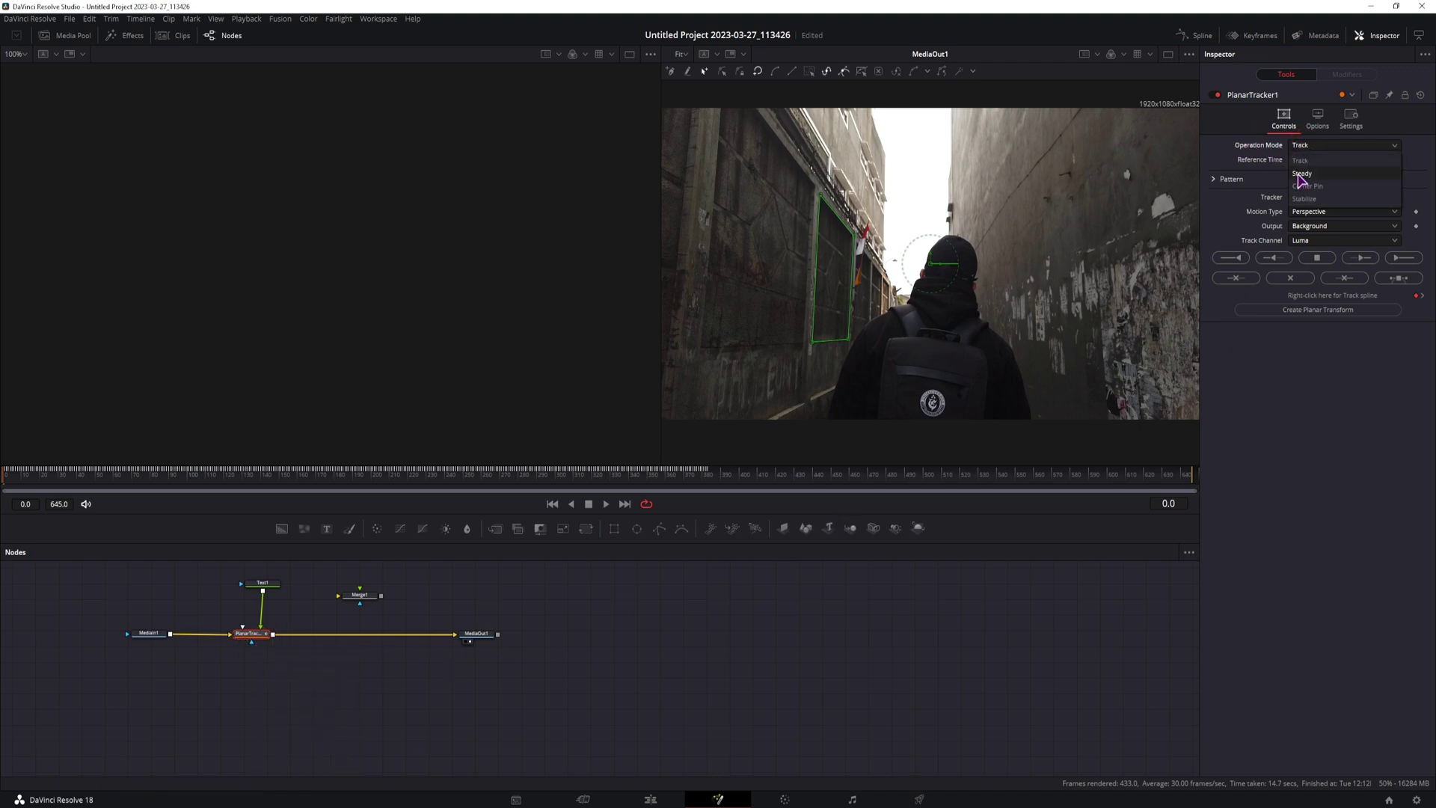
pyautogui.click(1307, 186)
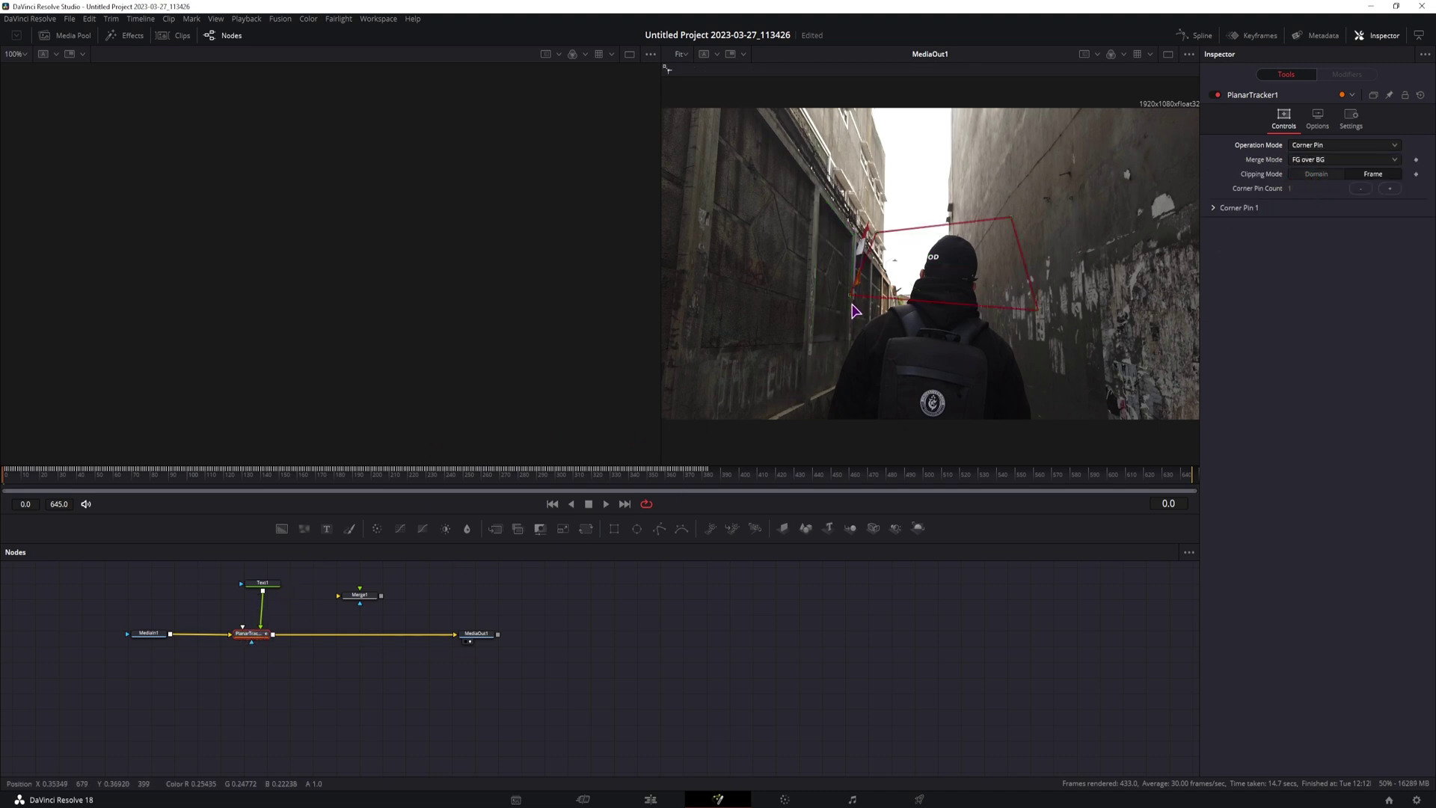
# Drag the four pin corners onto the corners of the left-wall panel
pyautogui.moveTo(855, 301); pyautogui.dragTo(812, 342)
pyautogui.moveTo(878, 232); pyautogui.dragTo(819, 205)
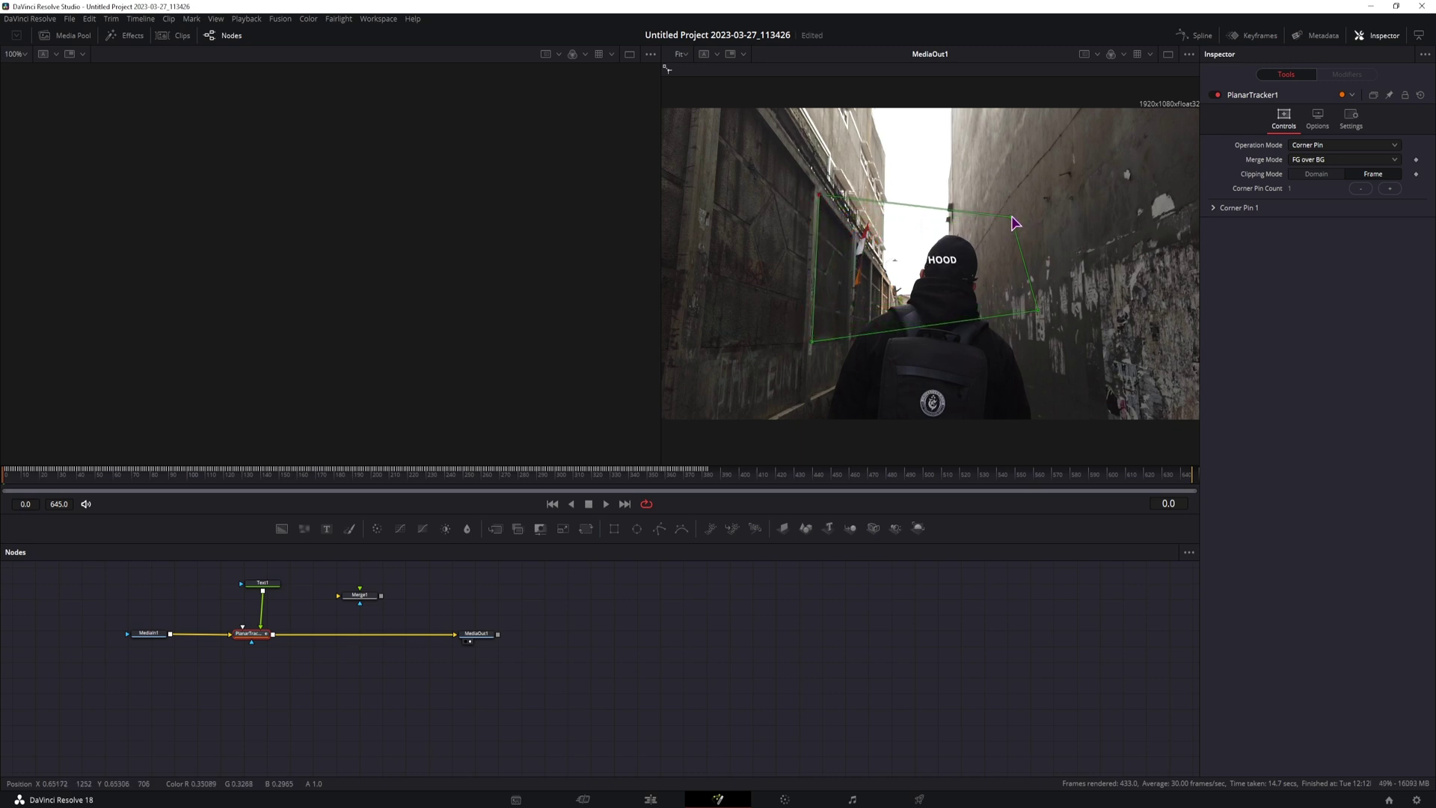
pyautogui.moveTo(1012, 217); pyautogui.dragTo(857, 241)
pyautogui.moveTo(1040, 318); pyautogui.dragTo(854, 345)
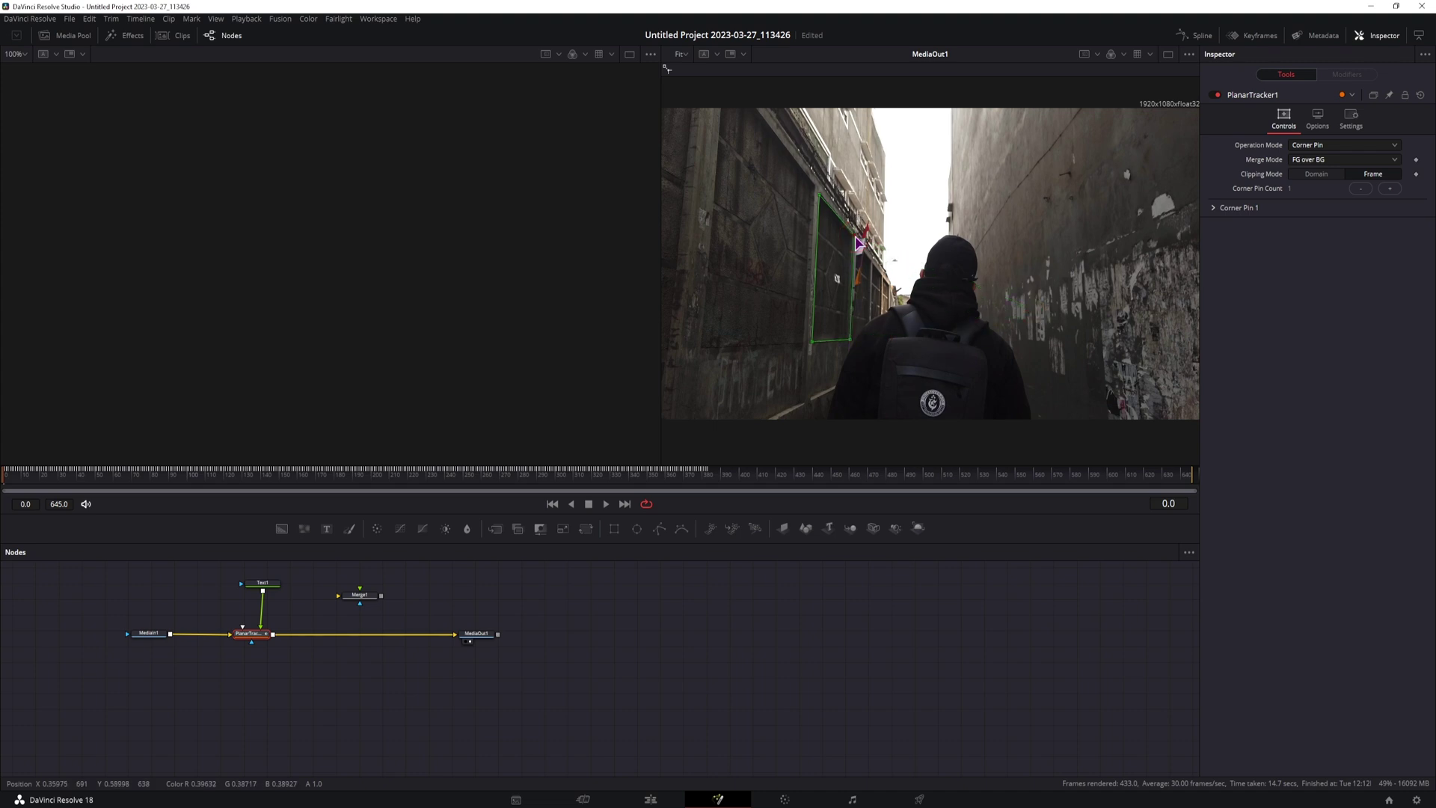
# Set the HOOD text's Layout Center X to 0.41 and Center Y to 0.342
pyautogui.click(267, 585)
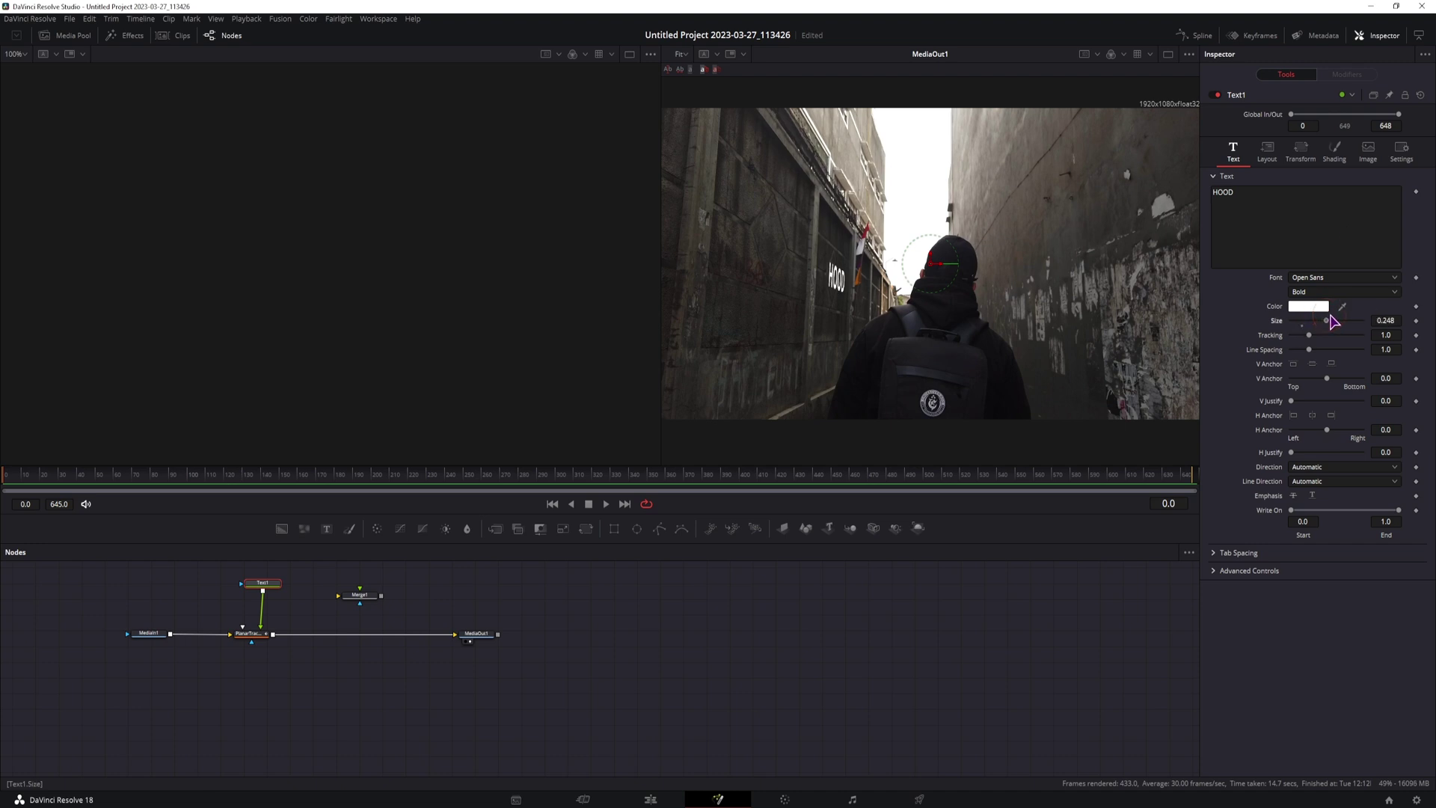
pyautogui.click(1269, 157)
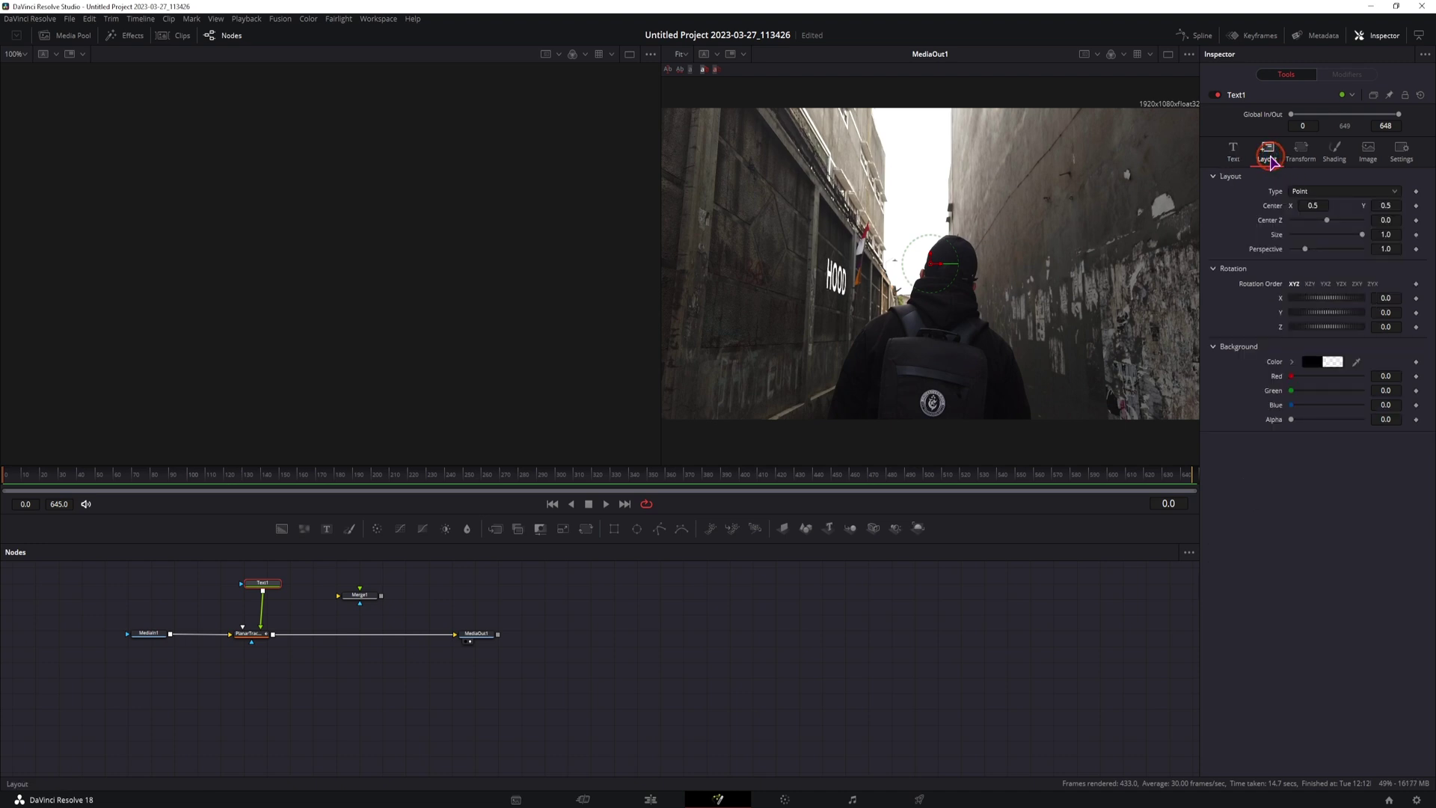
pyautogui.moveTo(1314, 205); pyautogui.dragTo(1298, 204)
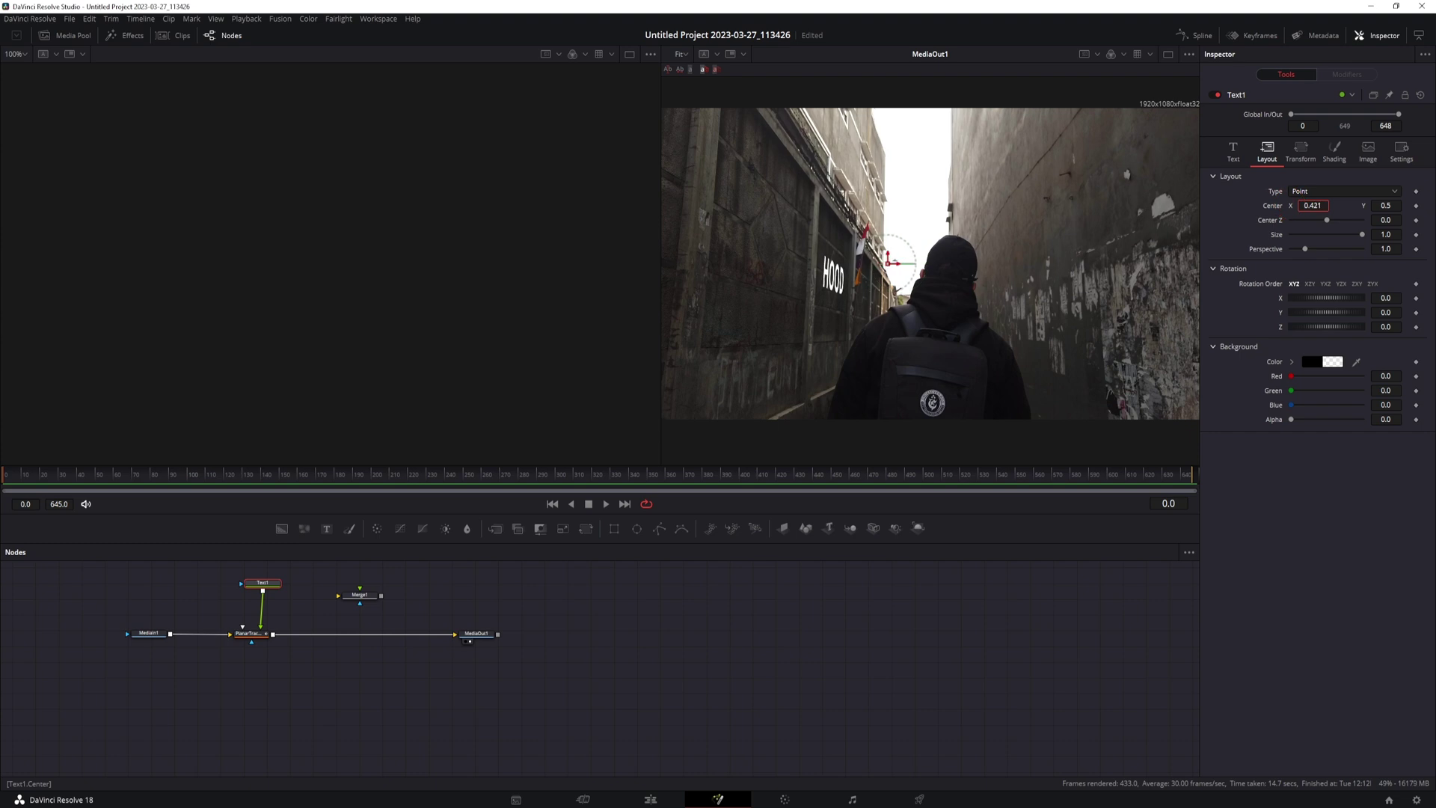
pyautogui.moveTo(1386, 205); pyautogui.dragTo(1302, 229)
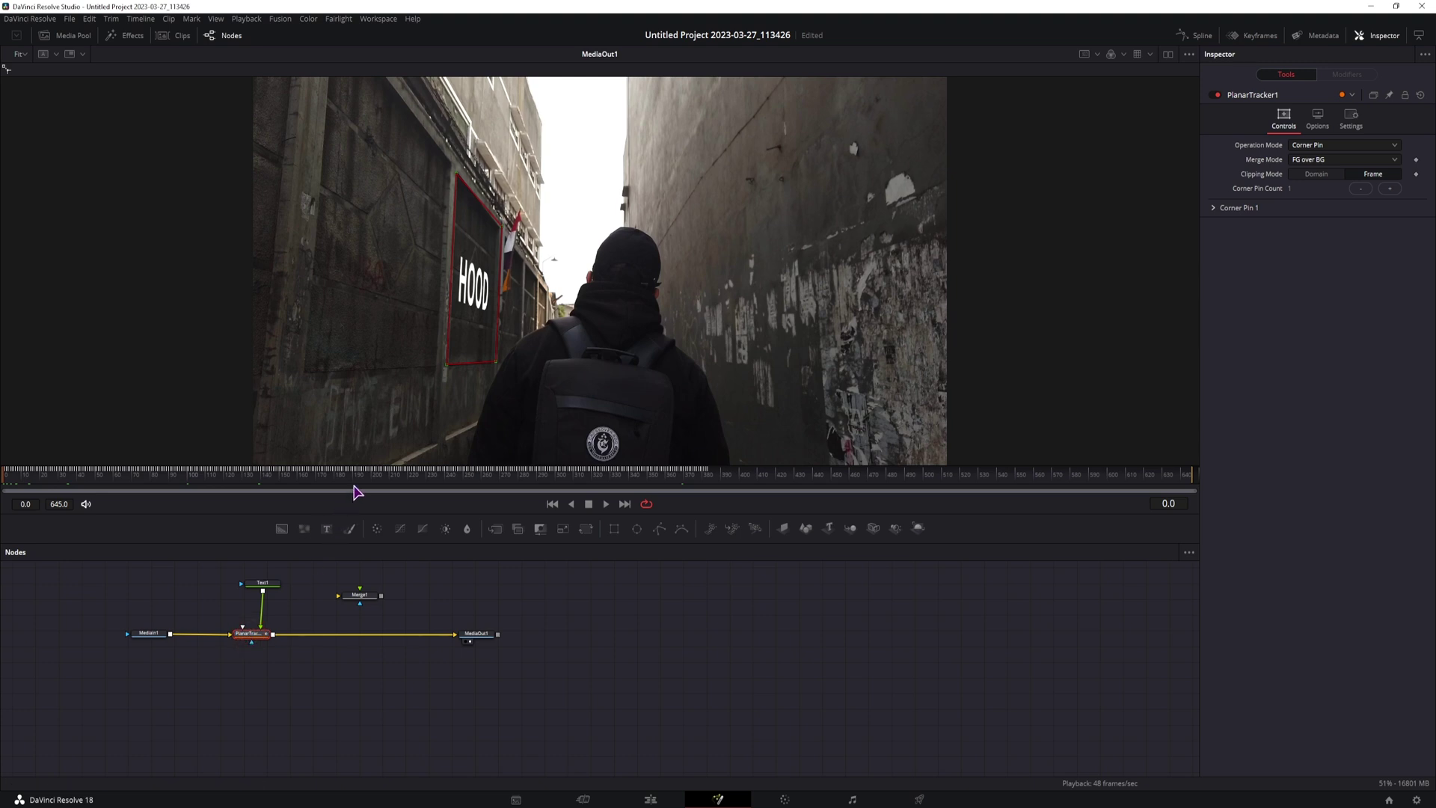
pyautogui.moveTo(363, 514); pyautogui.dragTo(338, 622)
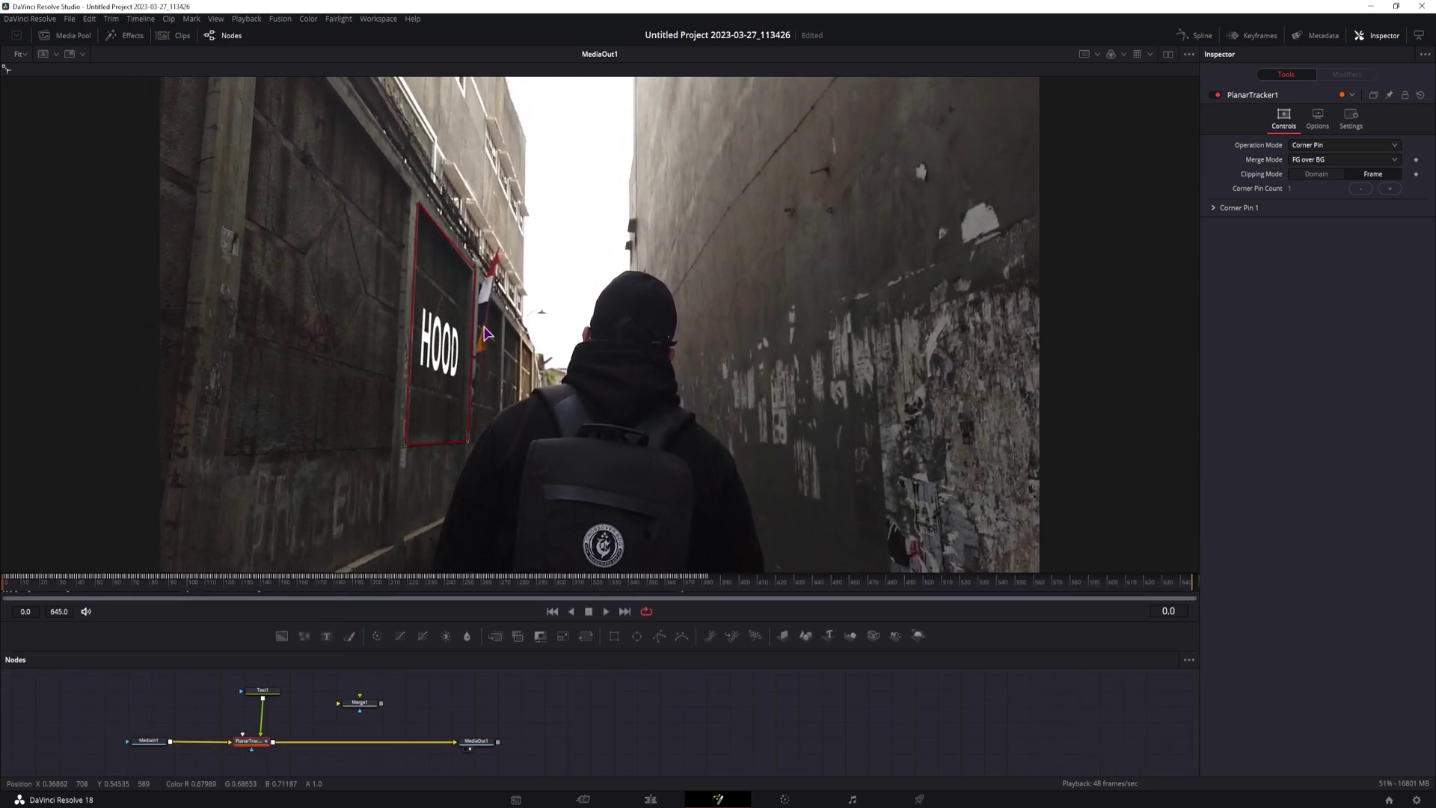
pyautogui.click(590, 740)
pyautogui.press('space')
pyautogui.click(252, 744)
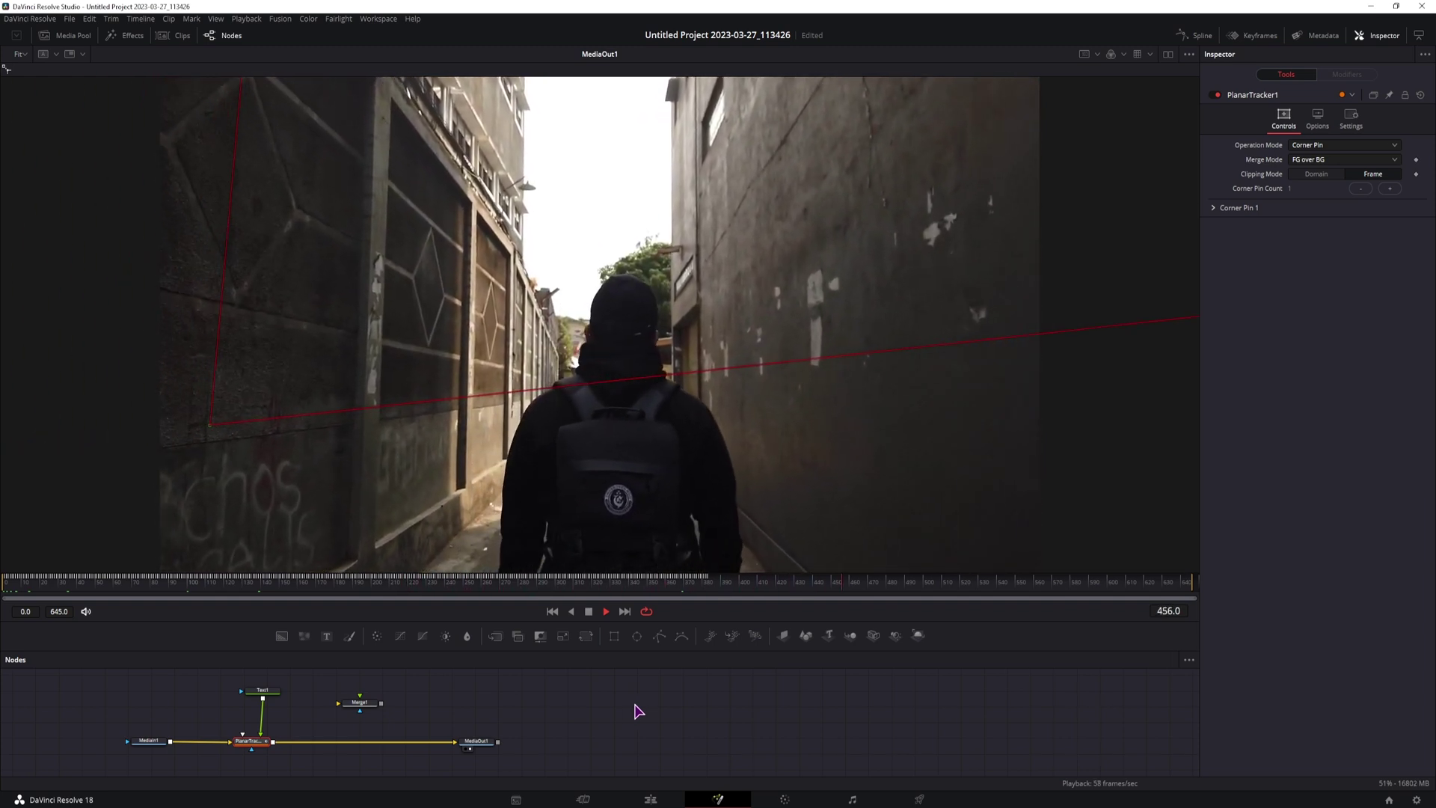
pyautogui.press('space')
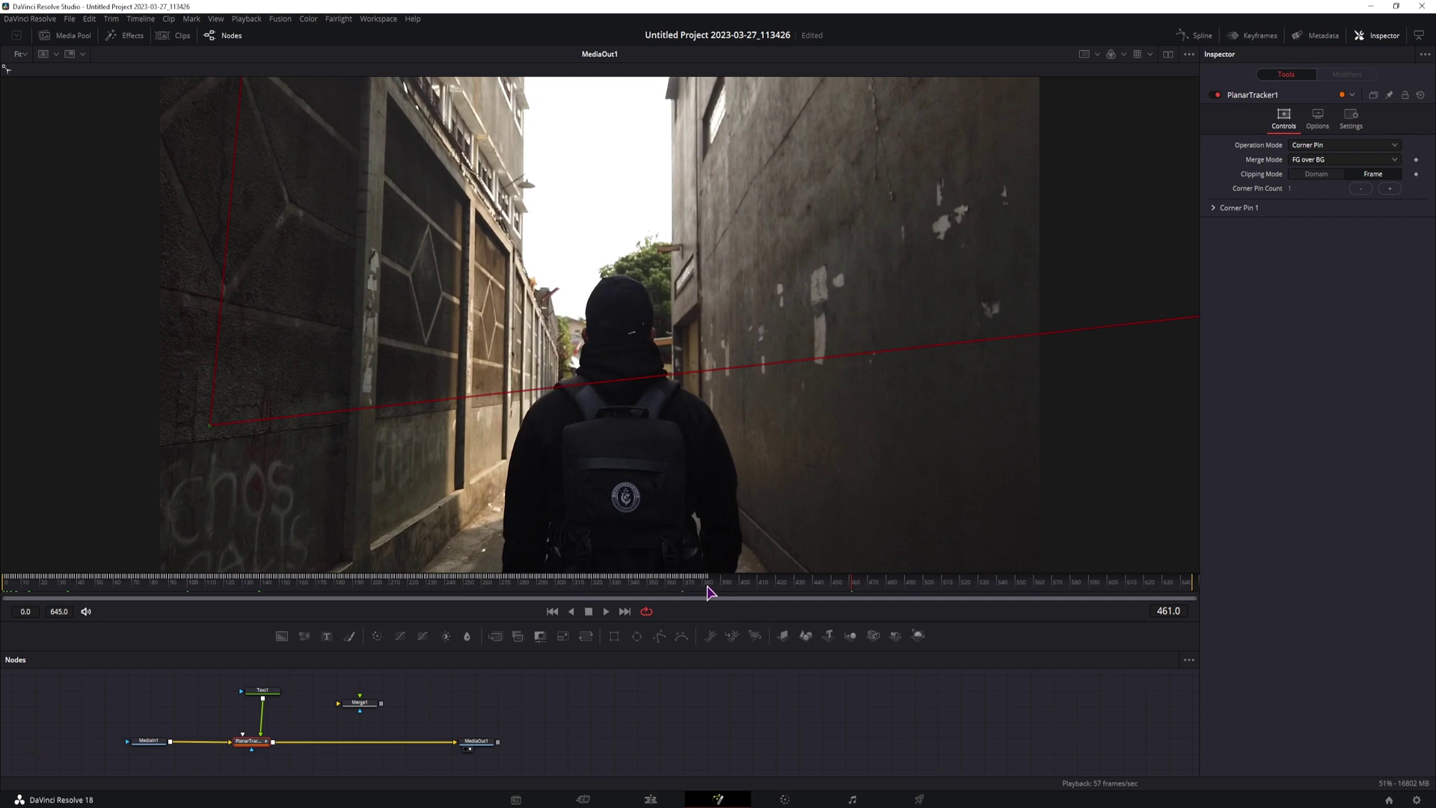
pyautogui.moveTo(705, 593); pyautogui.dragTo(644, 590)
pyautogui.moveTo(514, 592); pyautogui.dragTo(504, 591)
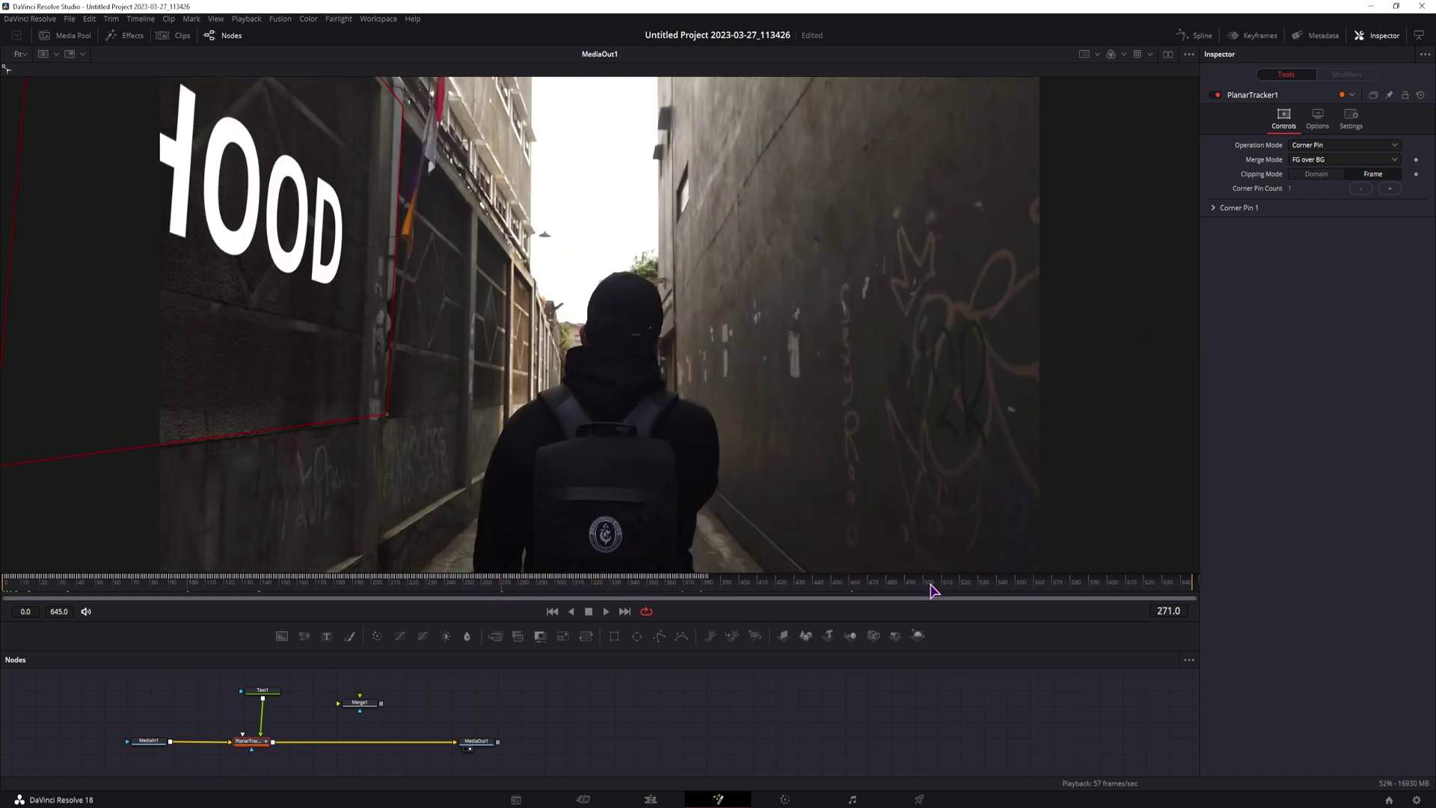
# Keyframe the Corner Pin 1 positions and pull the bottom-right corner onto the wall at frame 282
pyautogui.click(1213, 208)
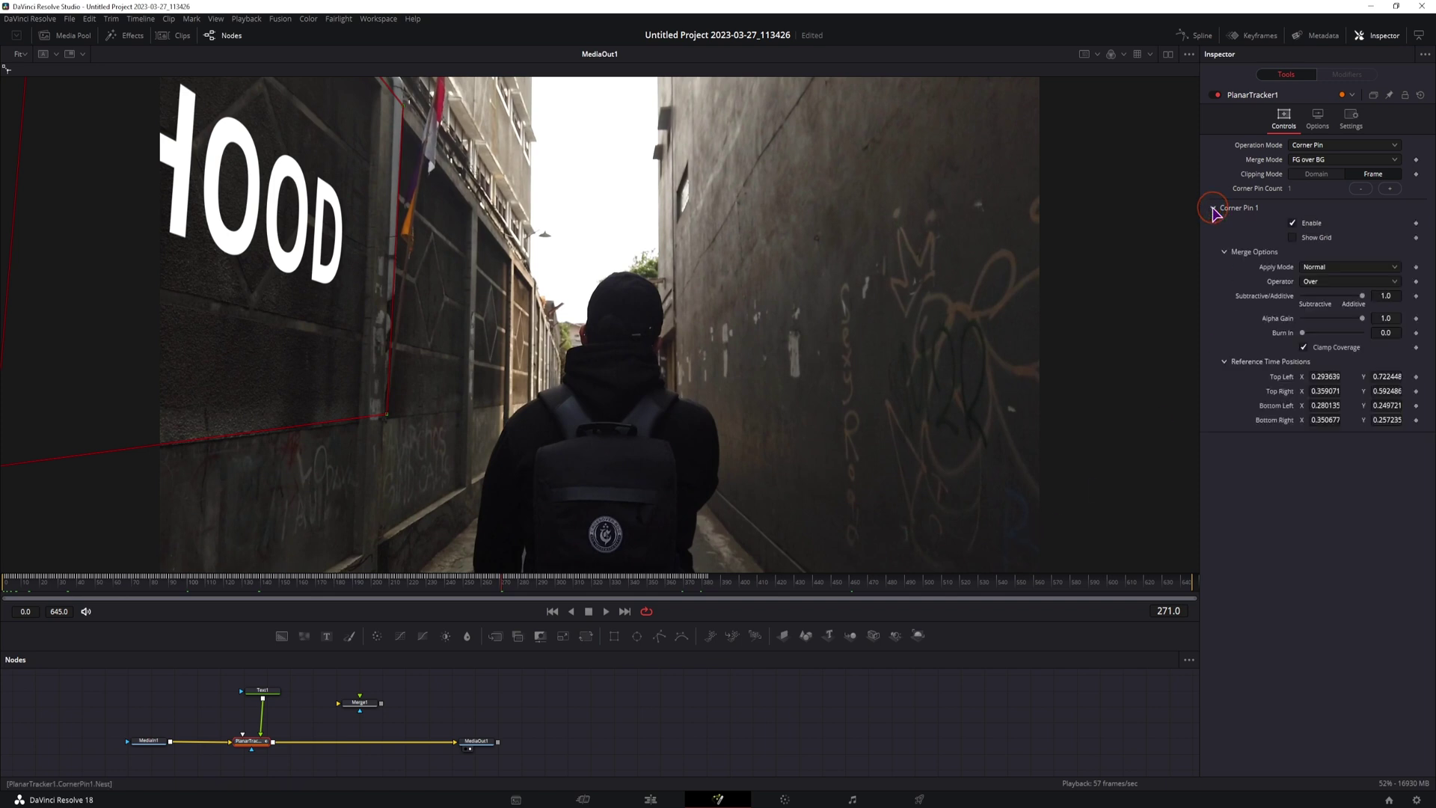
pyautogui.click(1415, 380)
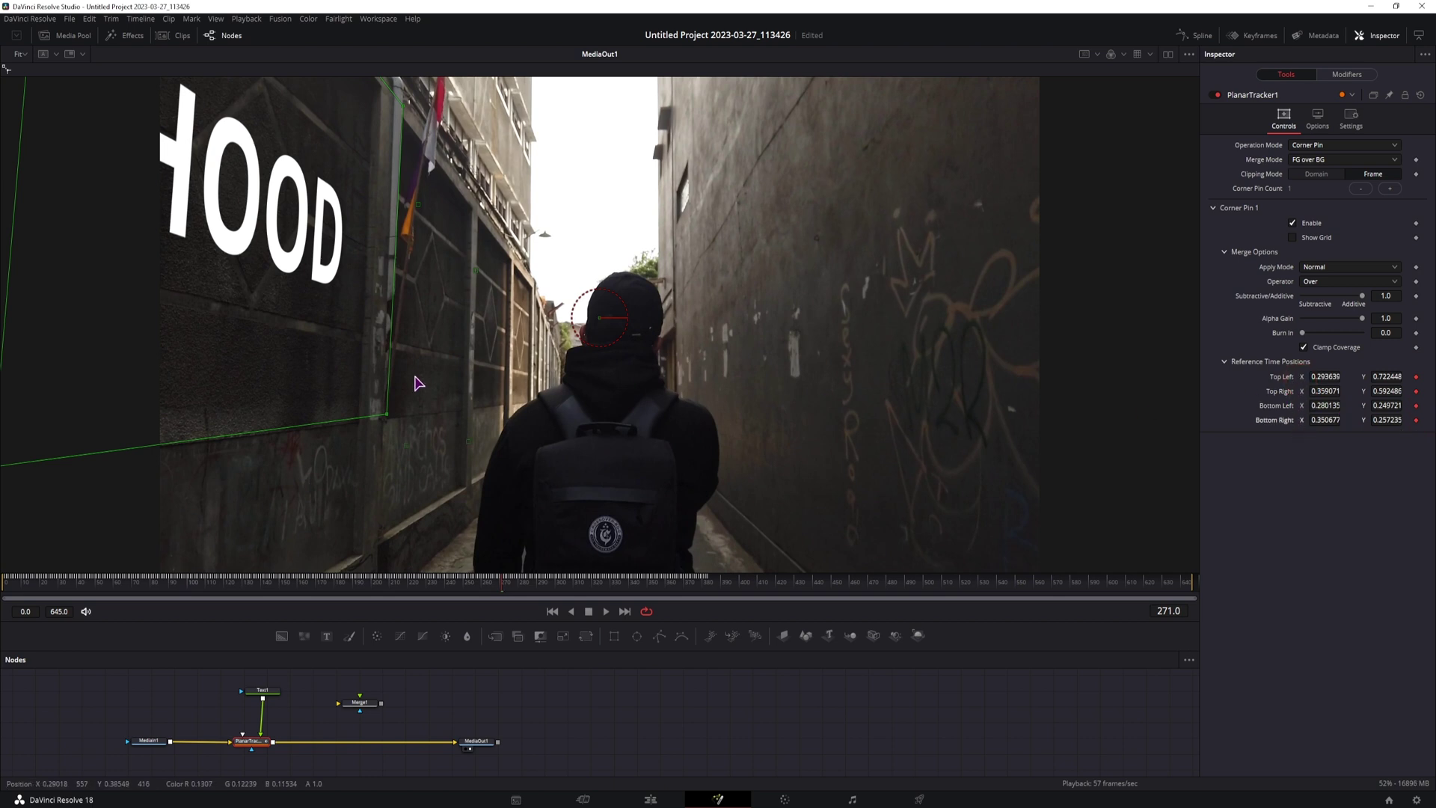
pyautogui.click(524, 588)
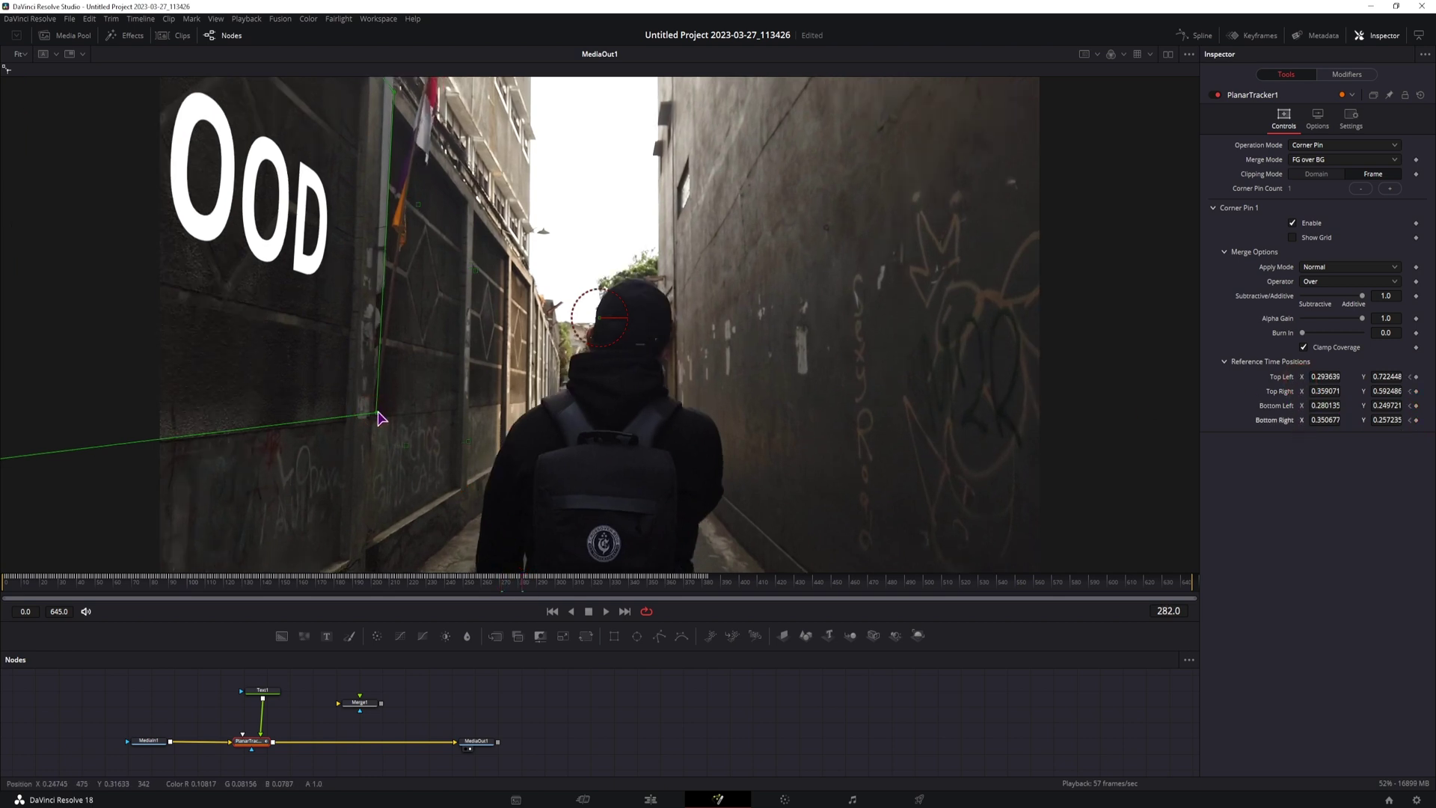
pyautogui.moveTo(378, 415); pyautogui.dragTo(353, 425)
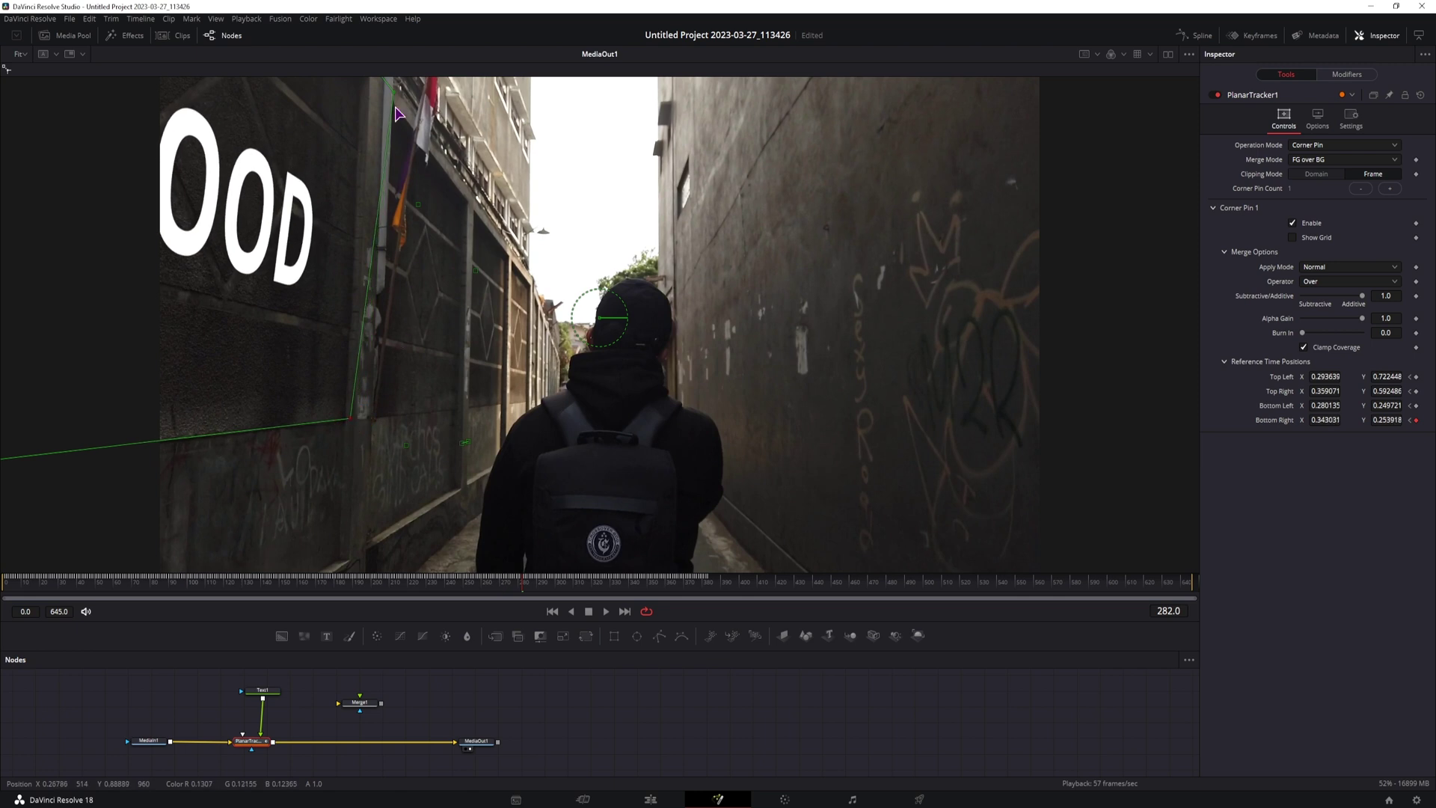
# Play back from frames 219 and 214 to check the corrected corner-pin track
pyautogui.press('j')
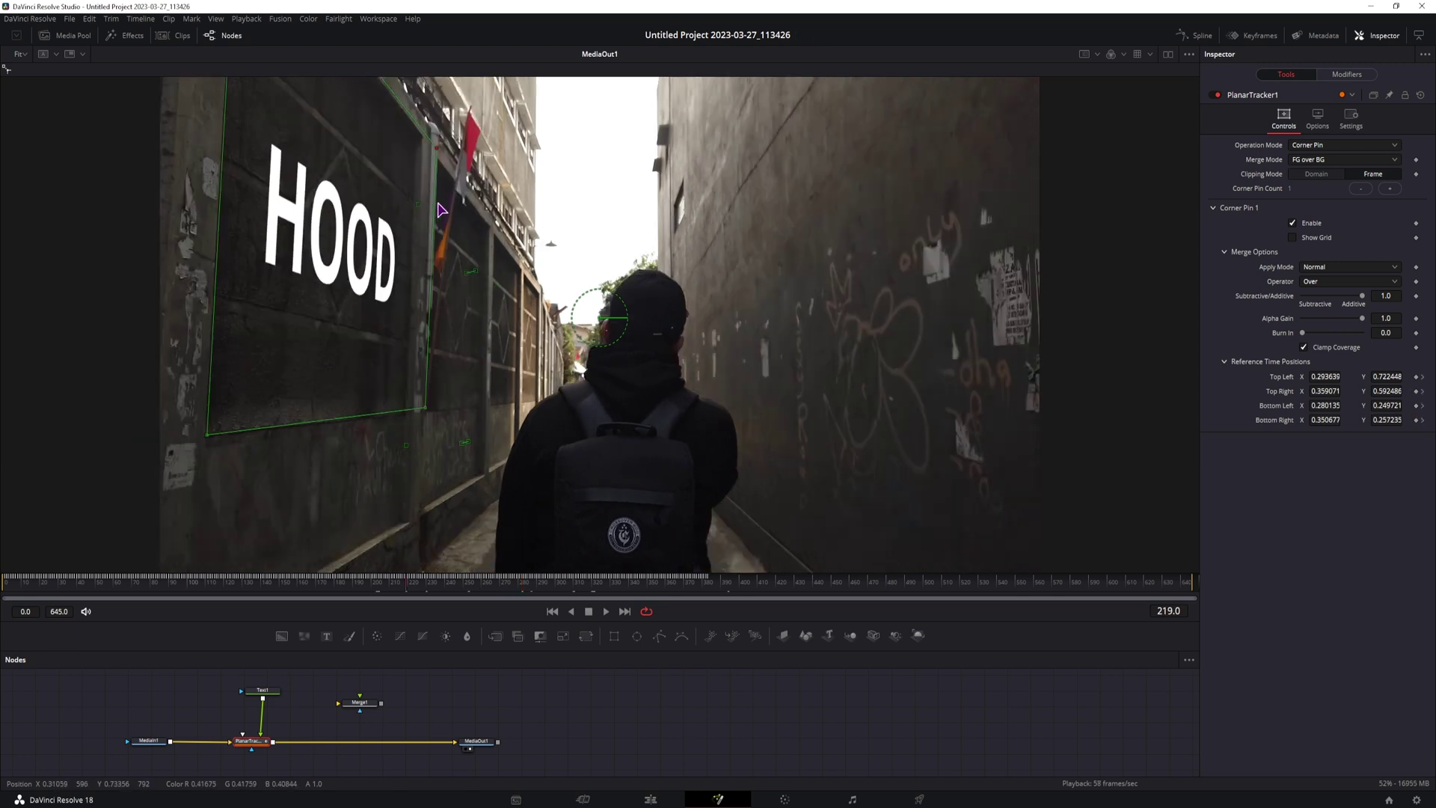
pyautogui.press('space')
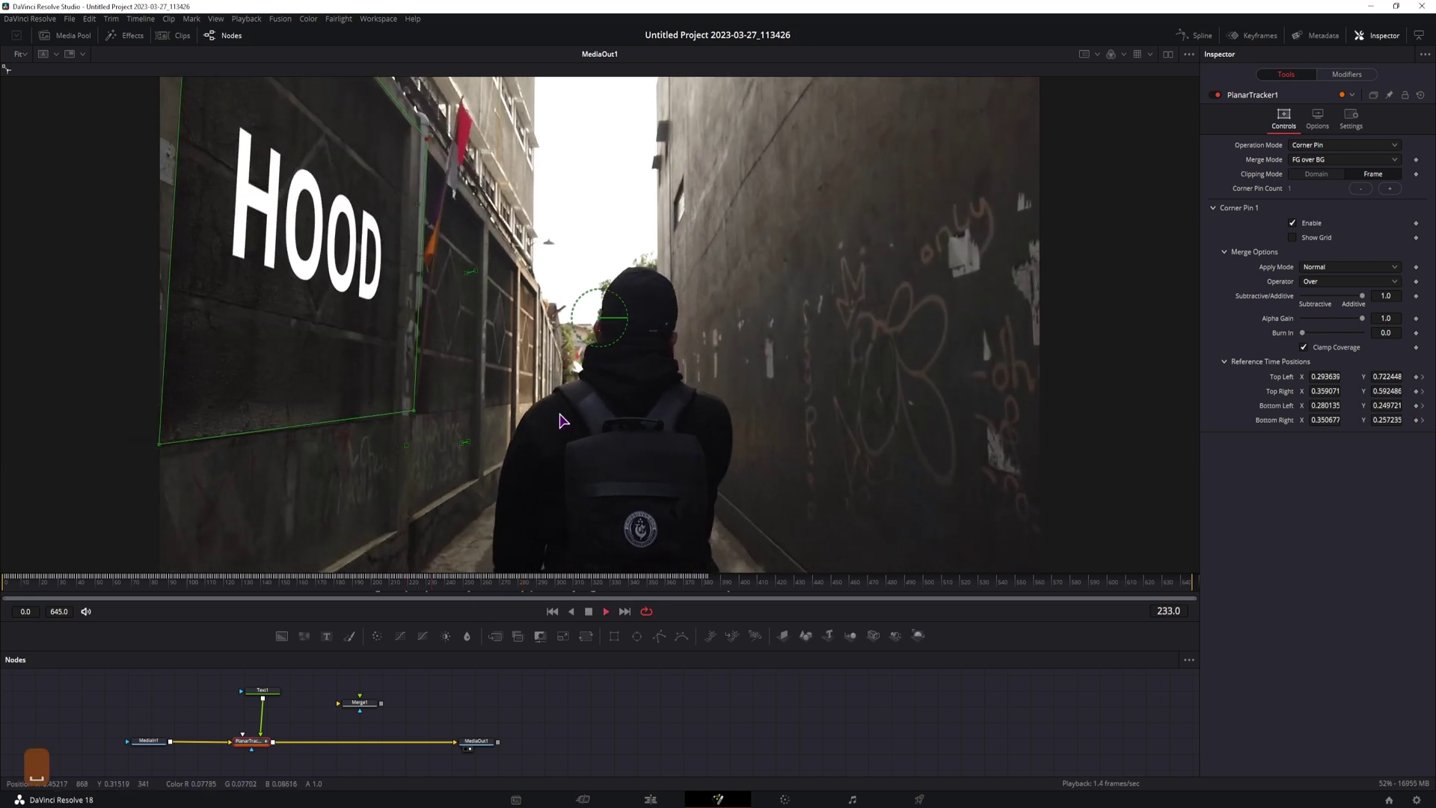
pyautogui.press('space')
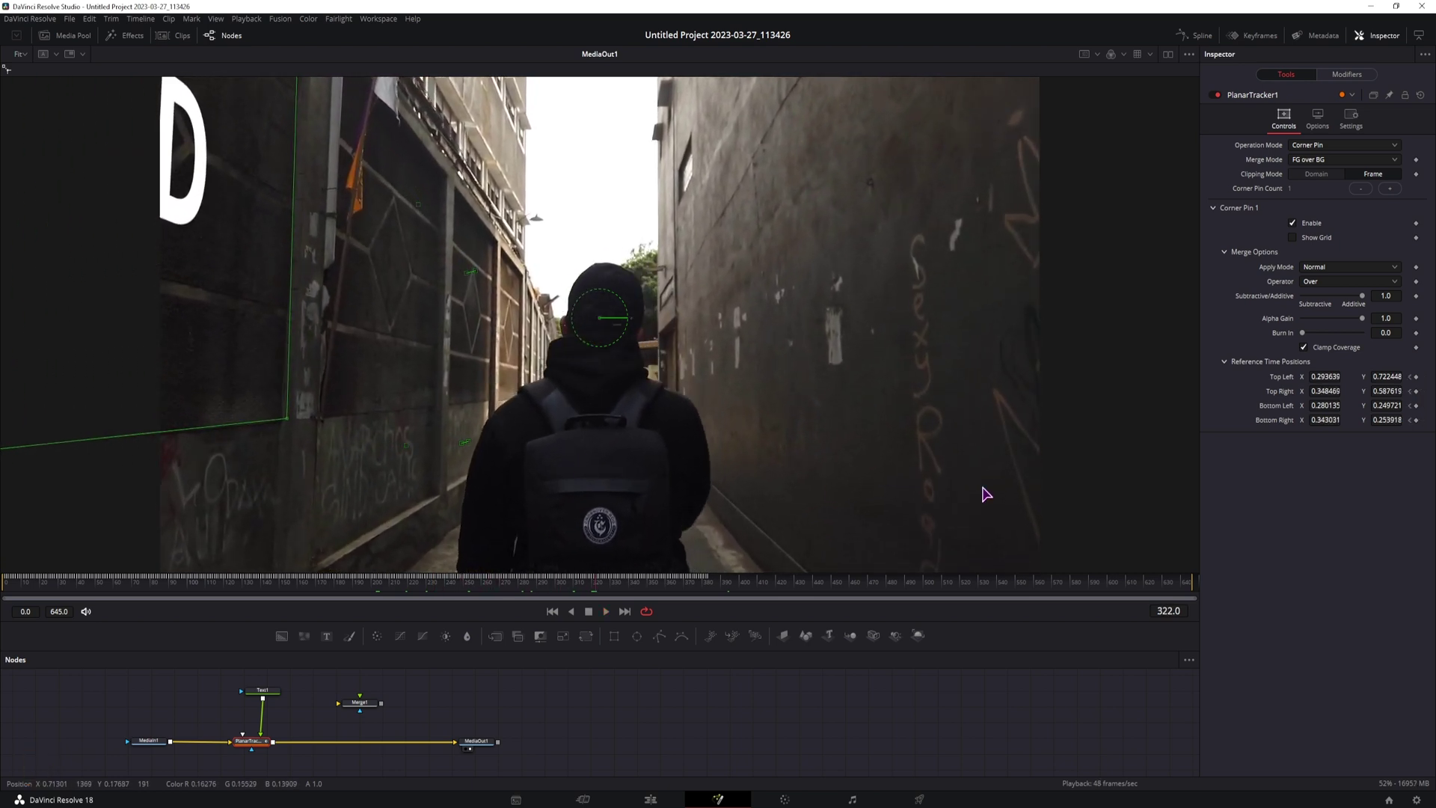
pyautogui.click(402, 583)
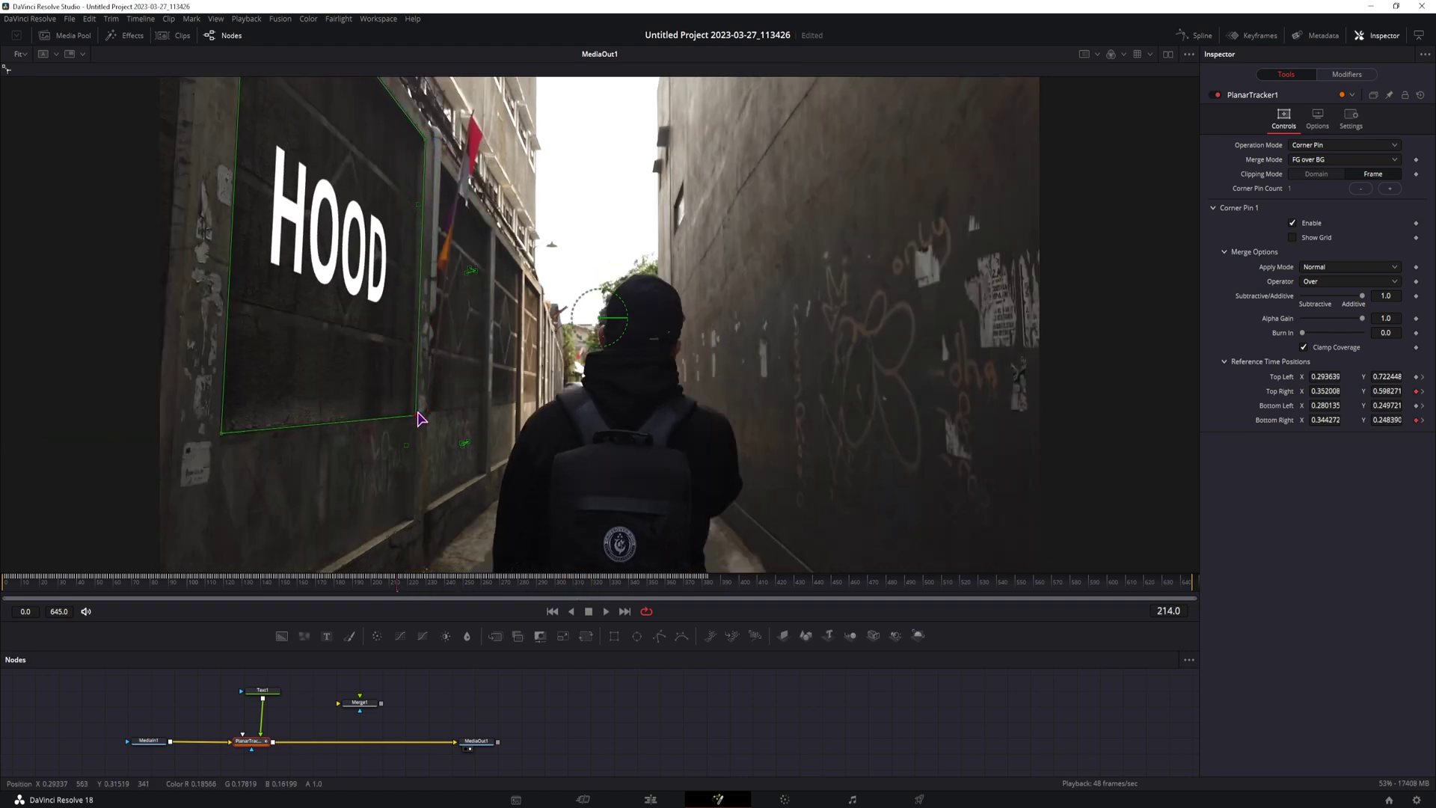
pyautogui.press('space')
# Nudge the bottom-right corner to fit the wall at frame 272, then replay to review
pyautogui.moveTo(471, 593); pyautogui.dragTo(506, 597)
pyautogui.moveTo(385, 416); pyautogui.dragTo(377, 422)
pyautogui.press('Left')
pyautogui.press('space')
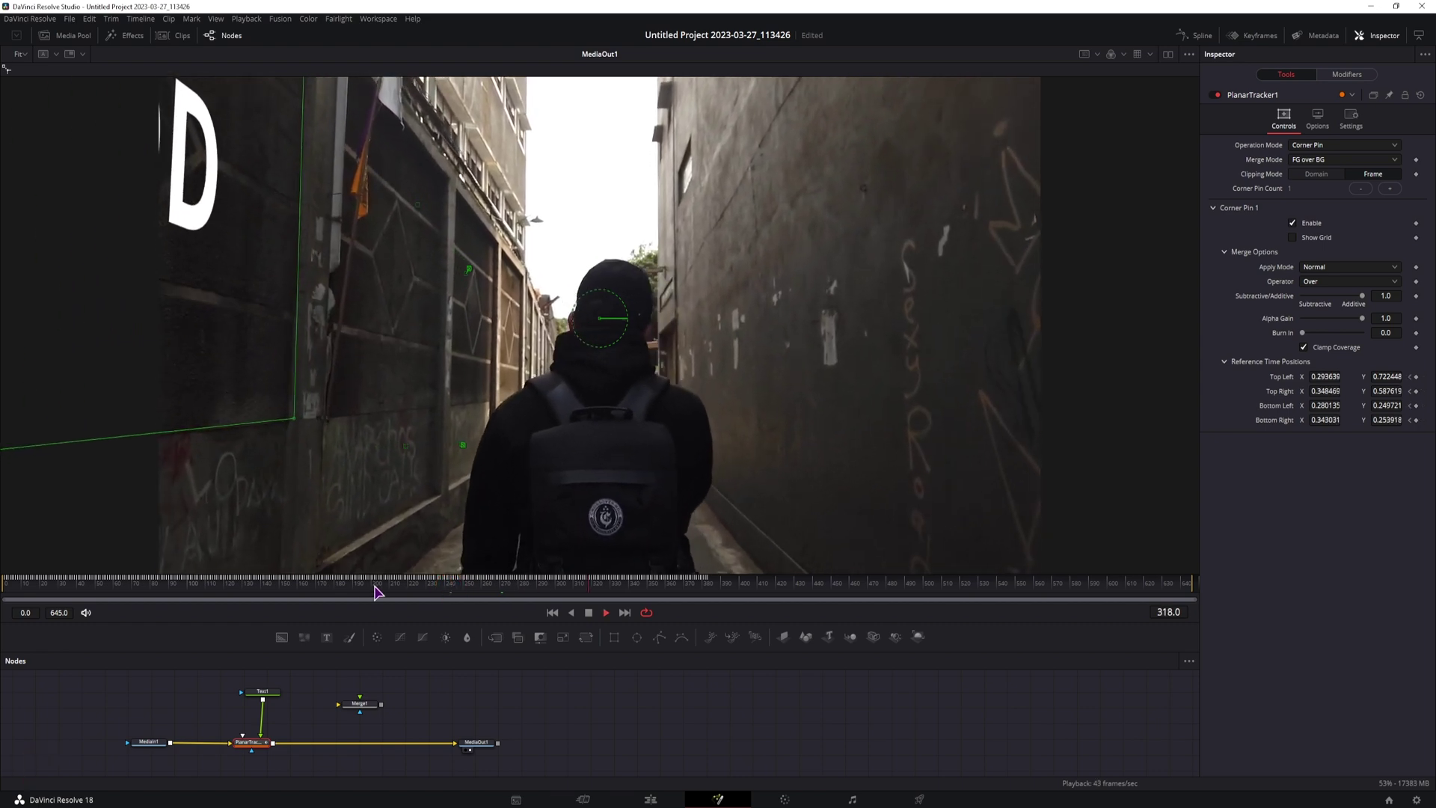
pyautogui.click(314, 585)
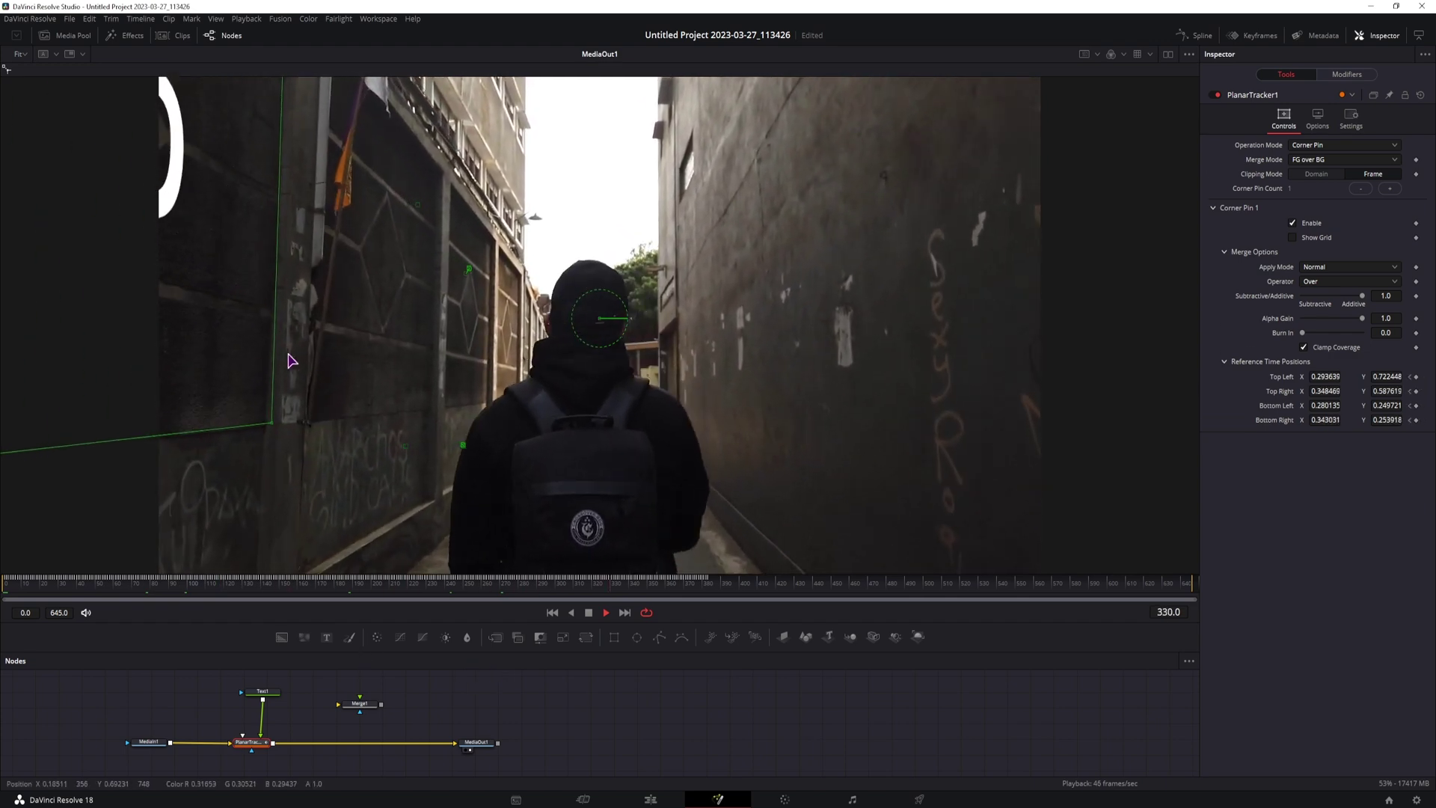
# Add a Glow node after Text1 and raise Glow Size to 18.1
pyautogui.press('space')
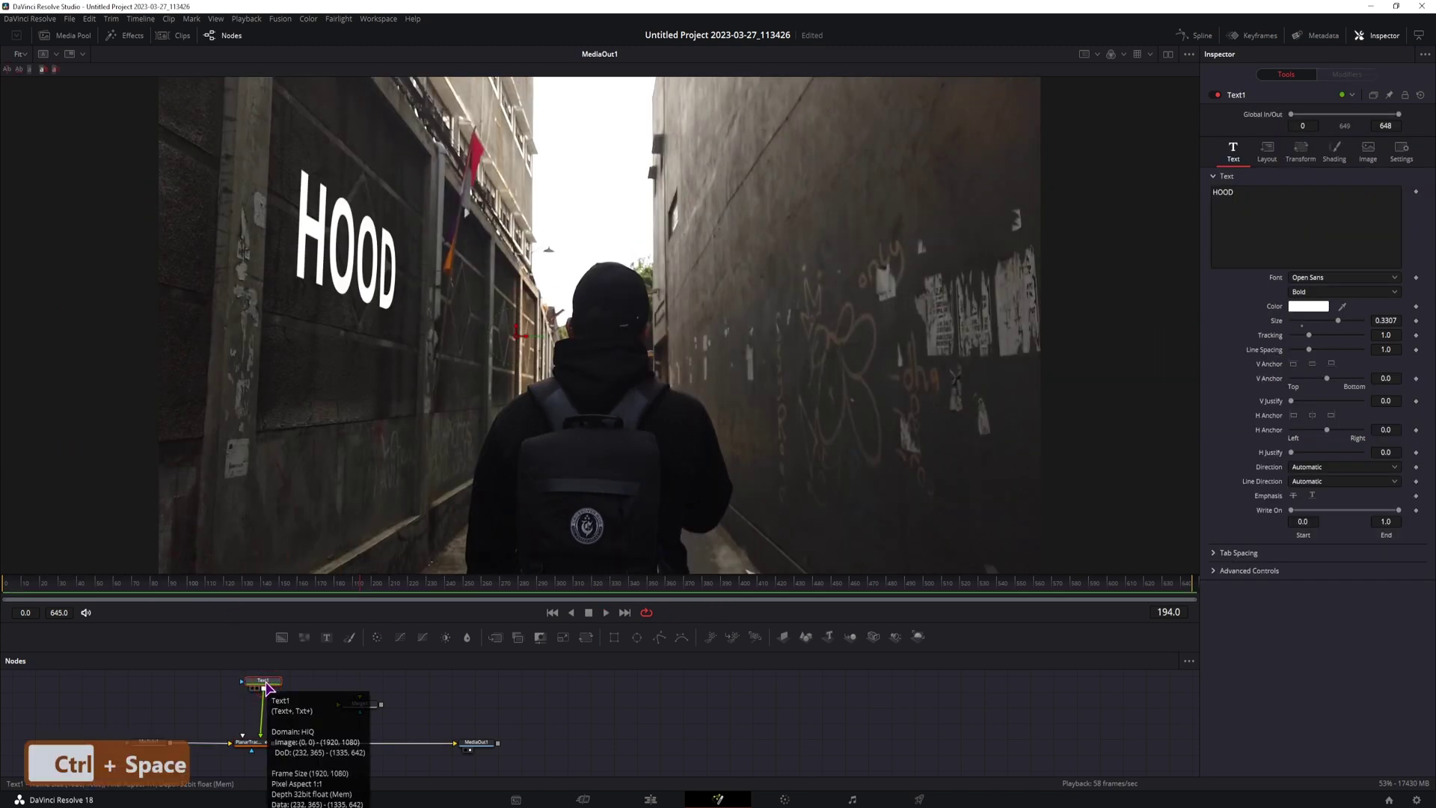
pyautogui.hotkey('ctrl', 'space')
pyautogui.write('glow')
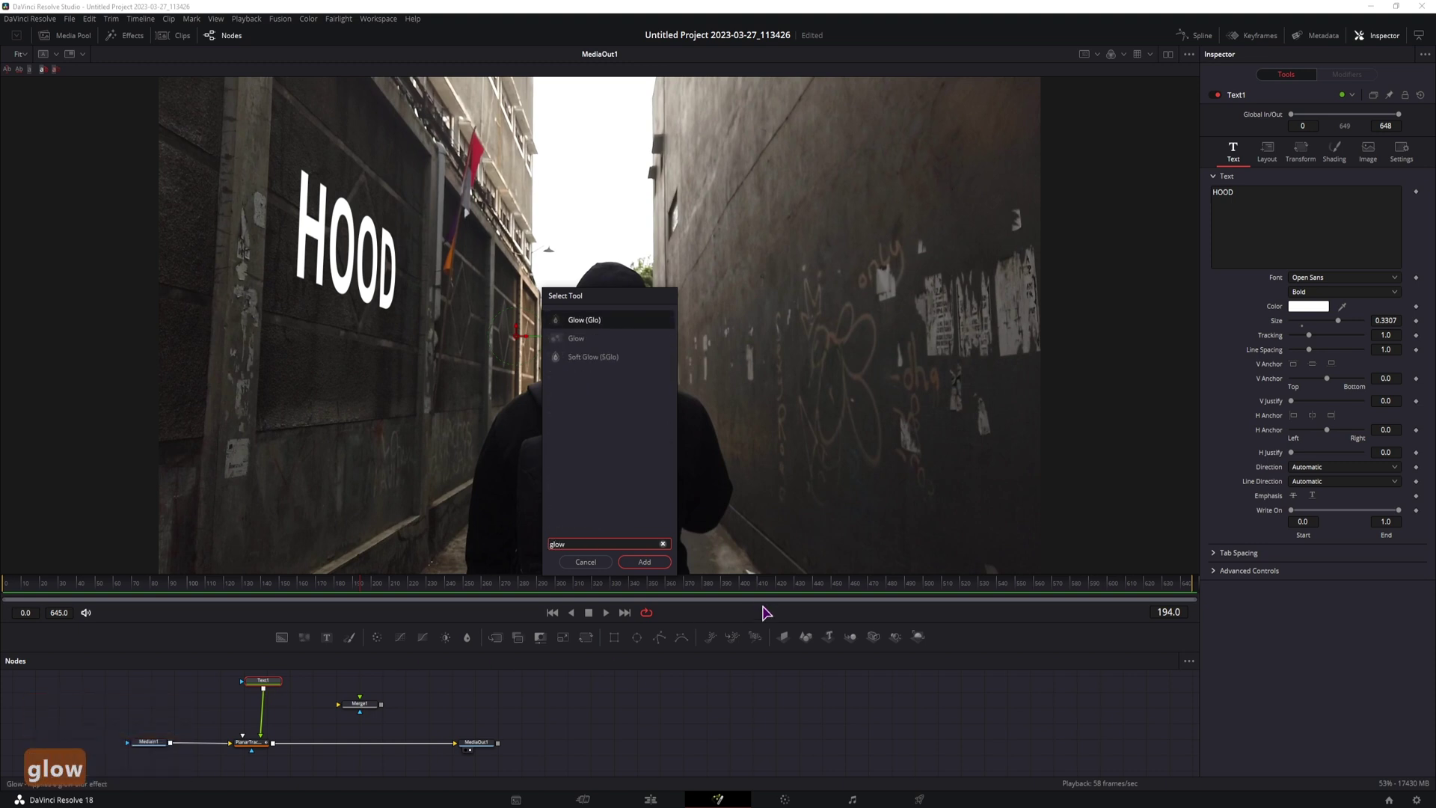
pyautogui.click(644, 561)
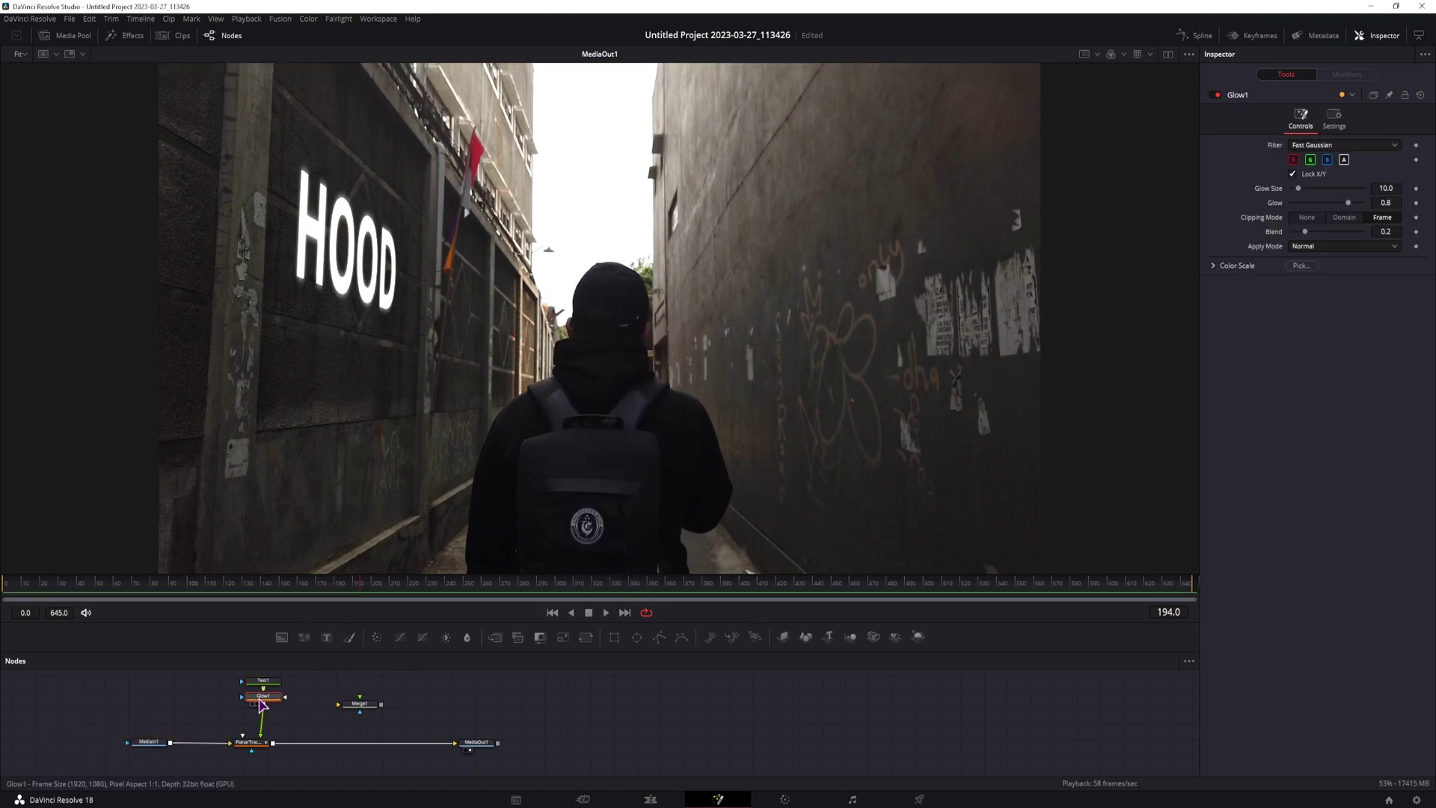
pyautogui.moveTo(1299, 188); pyautogui.dragTo(1352, 202)
pyautogui.click(251, 743)
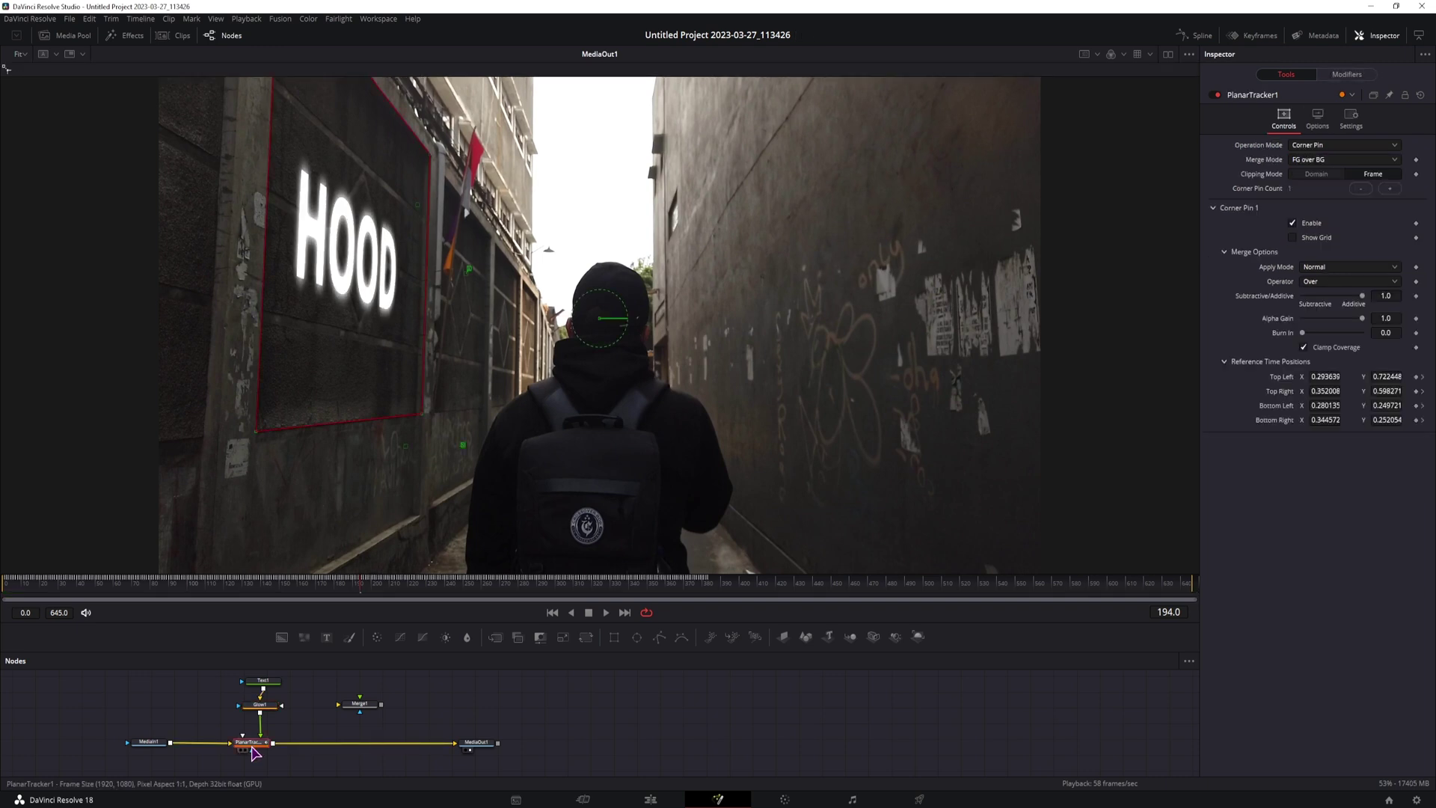
# Set the Corner Pin Apply Mode to Overlay and lower its Gain to 0.925
pyautogui.click(1311, 268)
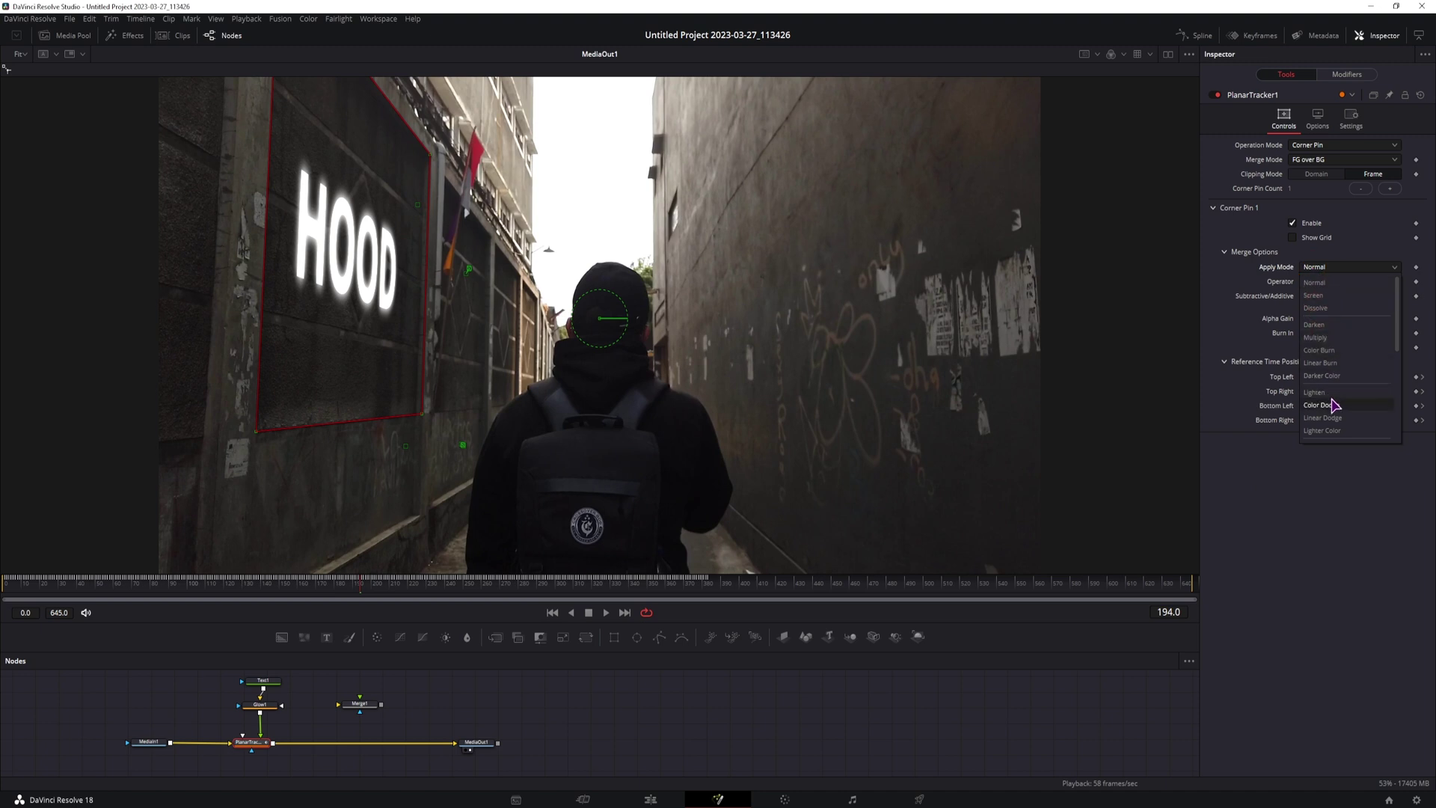
pyautogui.scroll(-2, 1338, 405)
pyautogui.click(1316, 380)
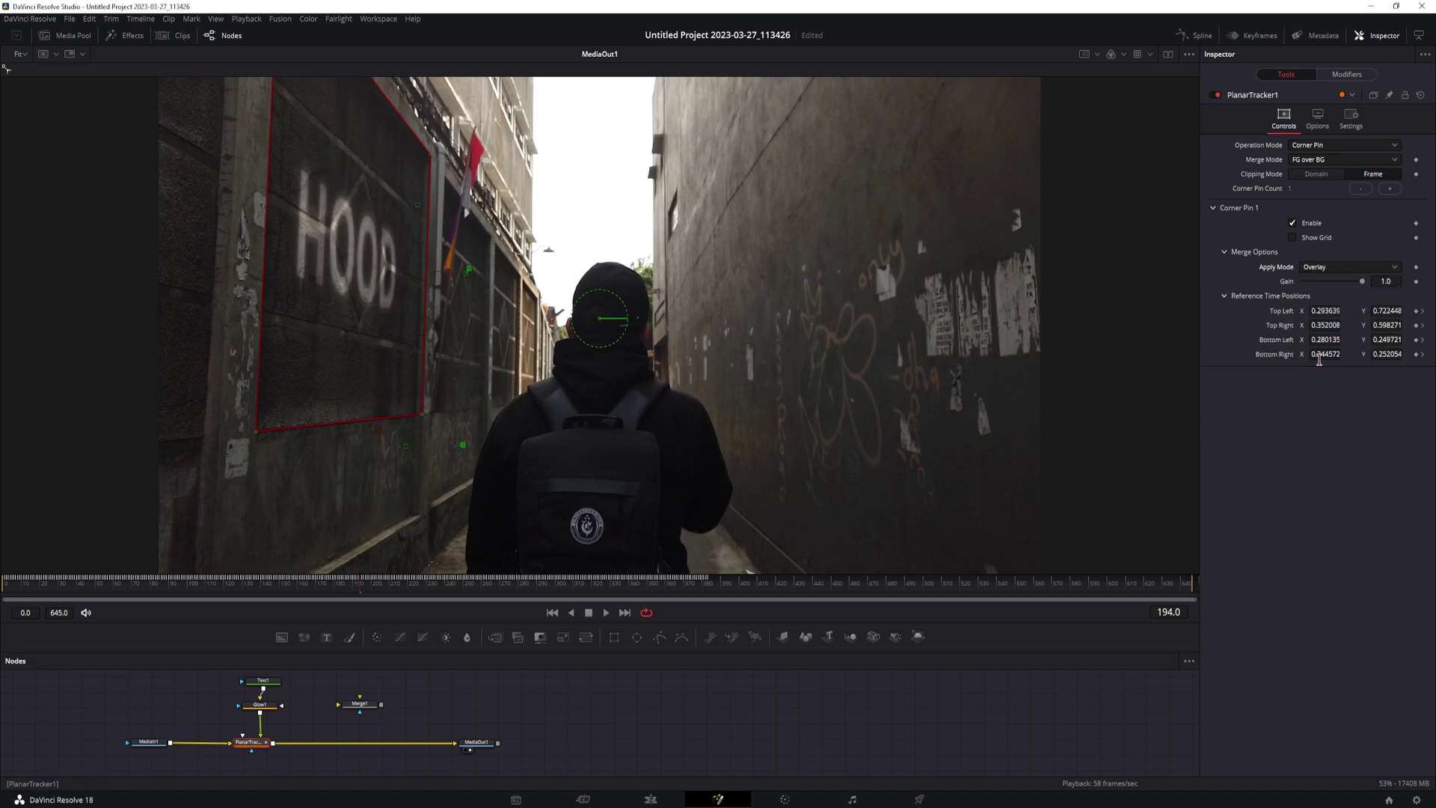
pyautogui.moveTo(1367, 288)
pyautogui.mouseDown()
pyautogui.moveTo(1339, 282)
pyautogui.moveTo(1358, 283)
pyautogui.mouseUp()
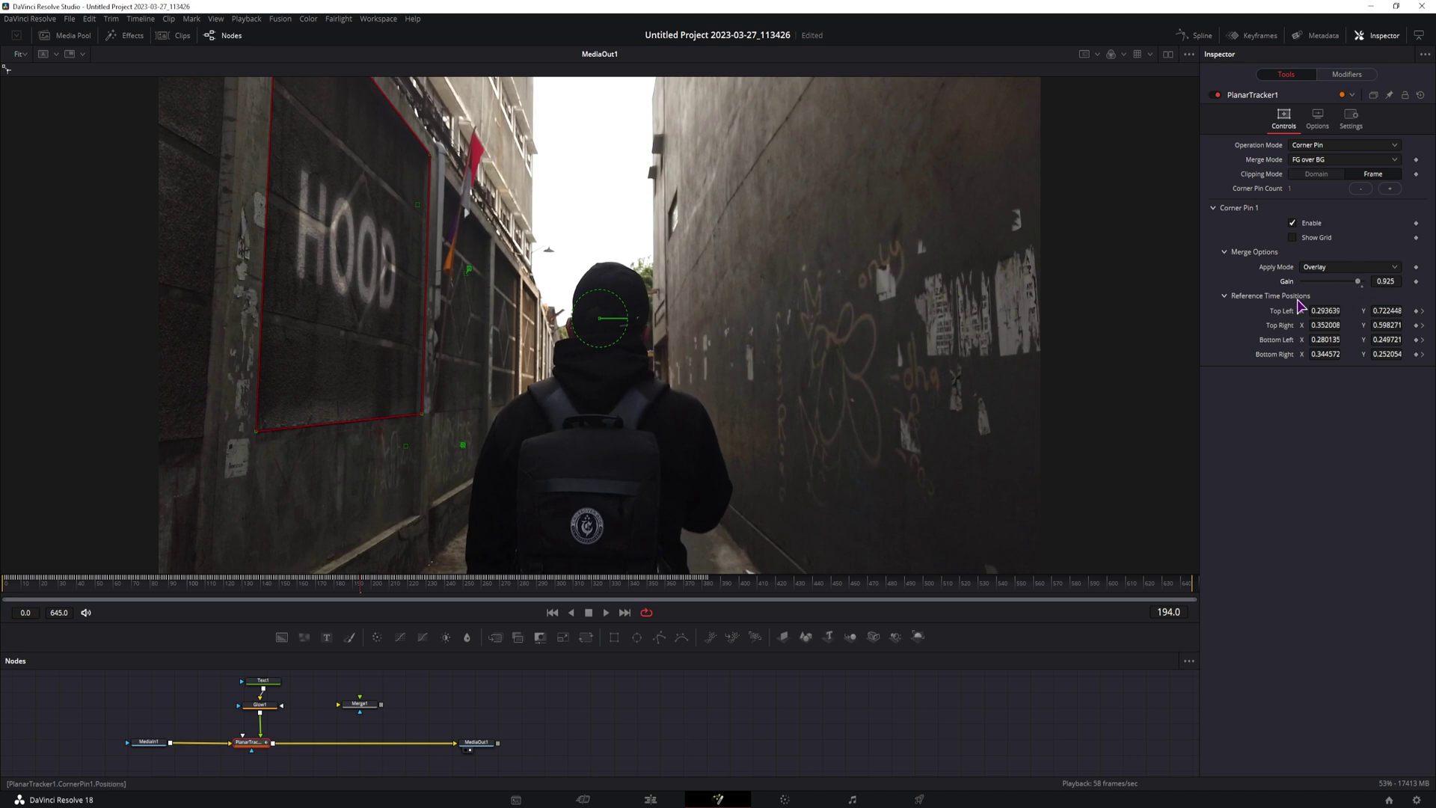
# Set the HOOD Text1 colour to orange in the picker and bring up the Glow1 settings
pyautogui.click(263, 680)
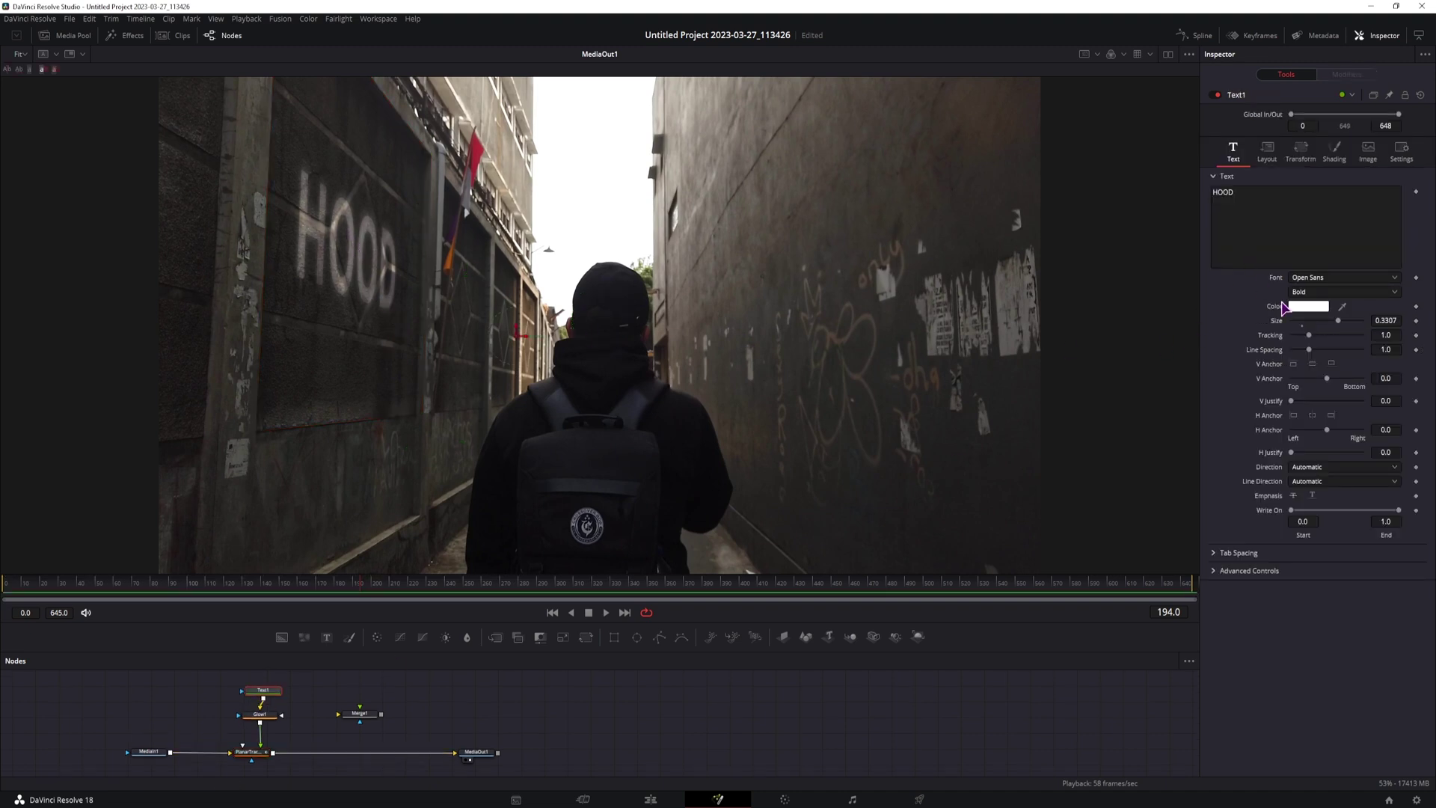
pyautogui.click(1314, 308)
pyautogui.click(735, 342)
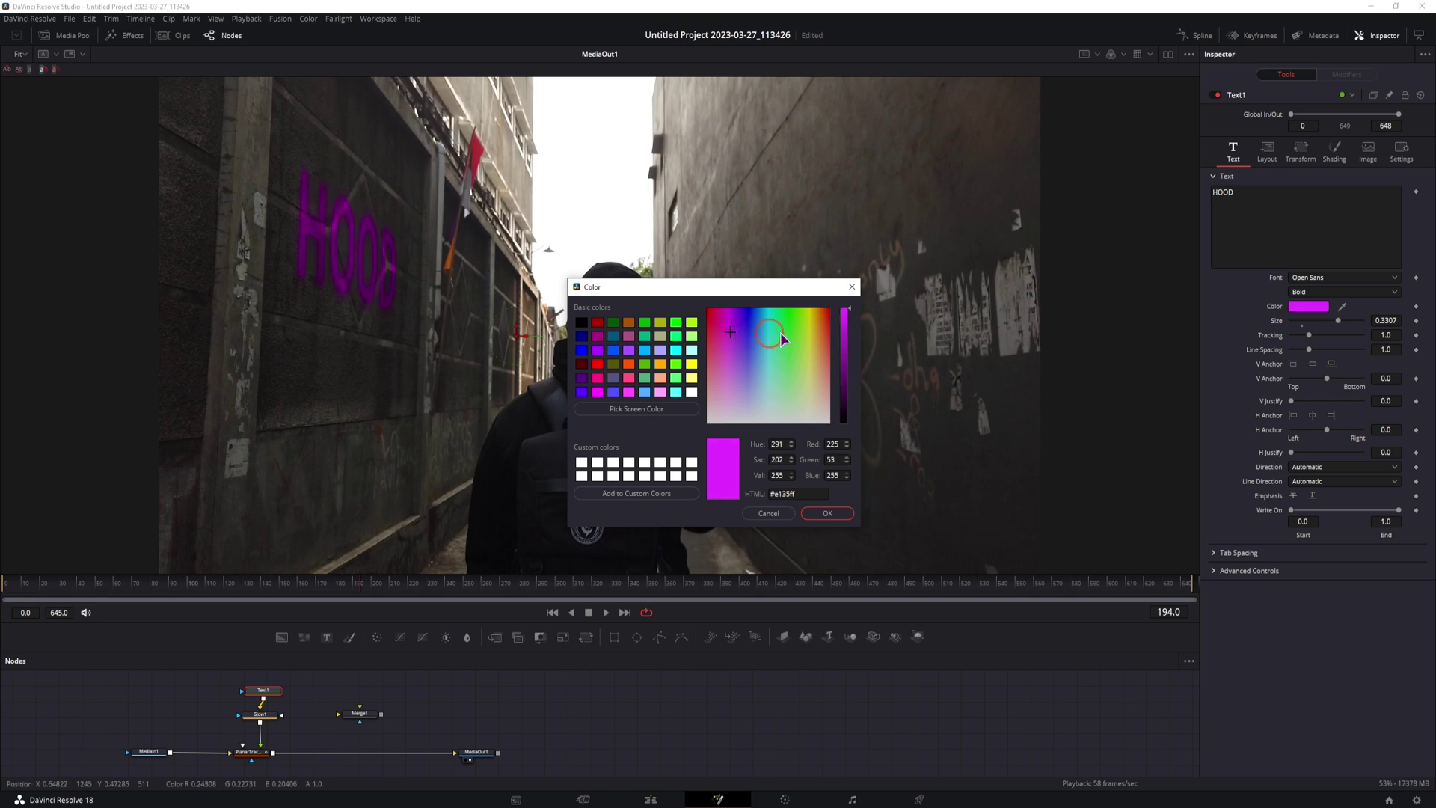
pyautogui.click(828, 358)
pyautogui.click(827, 513)
pyautogui.click(264, 718)
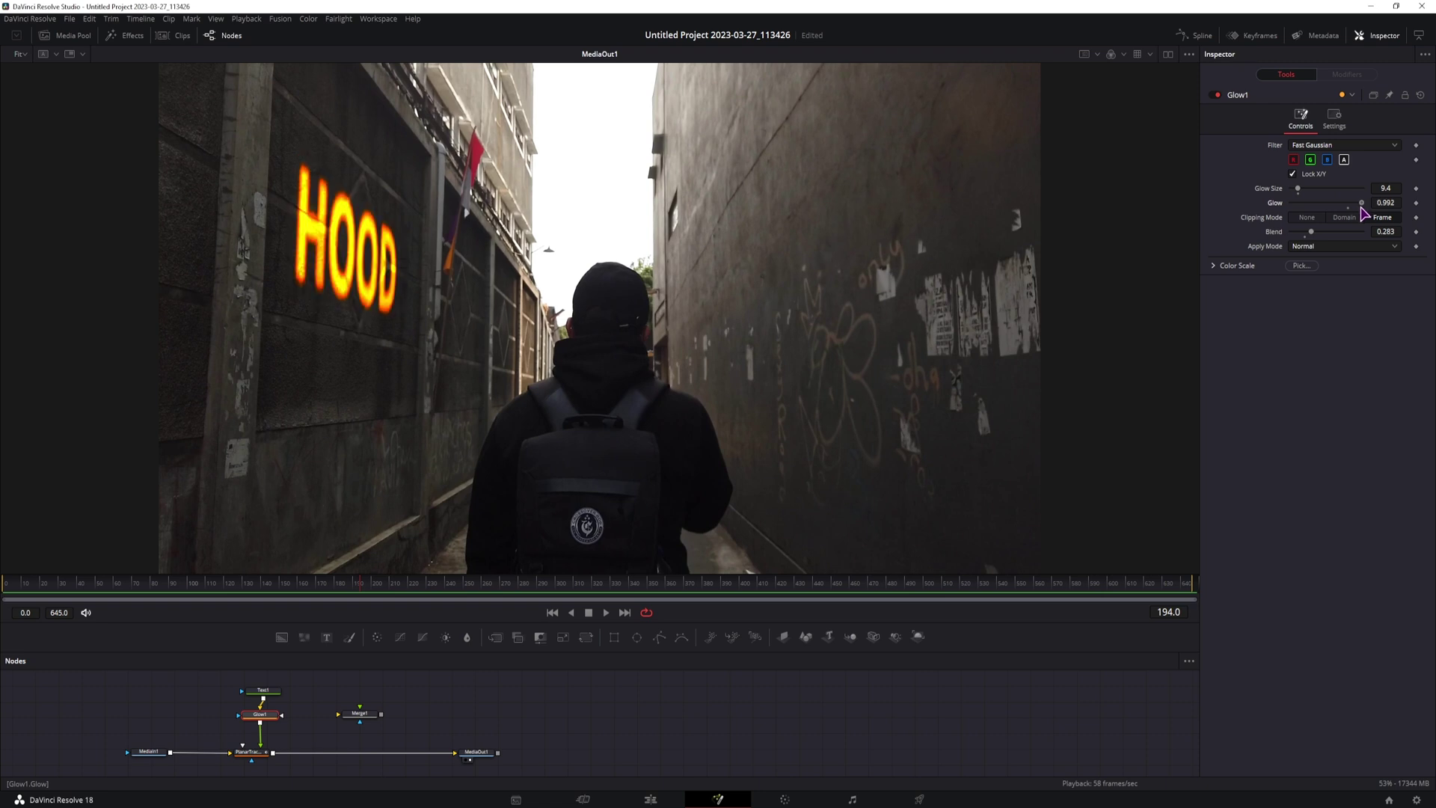
pyautogui.press('Home')
pyautogui.press('space')
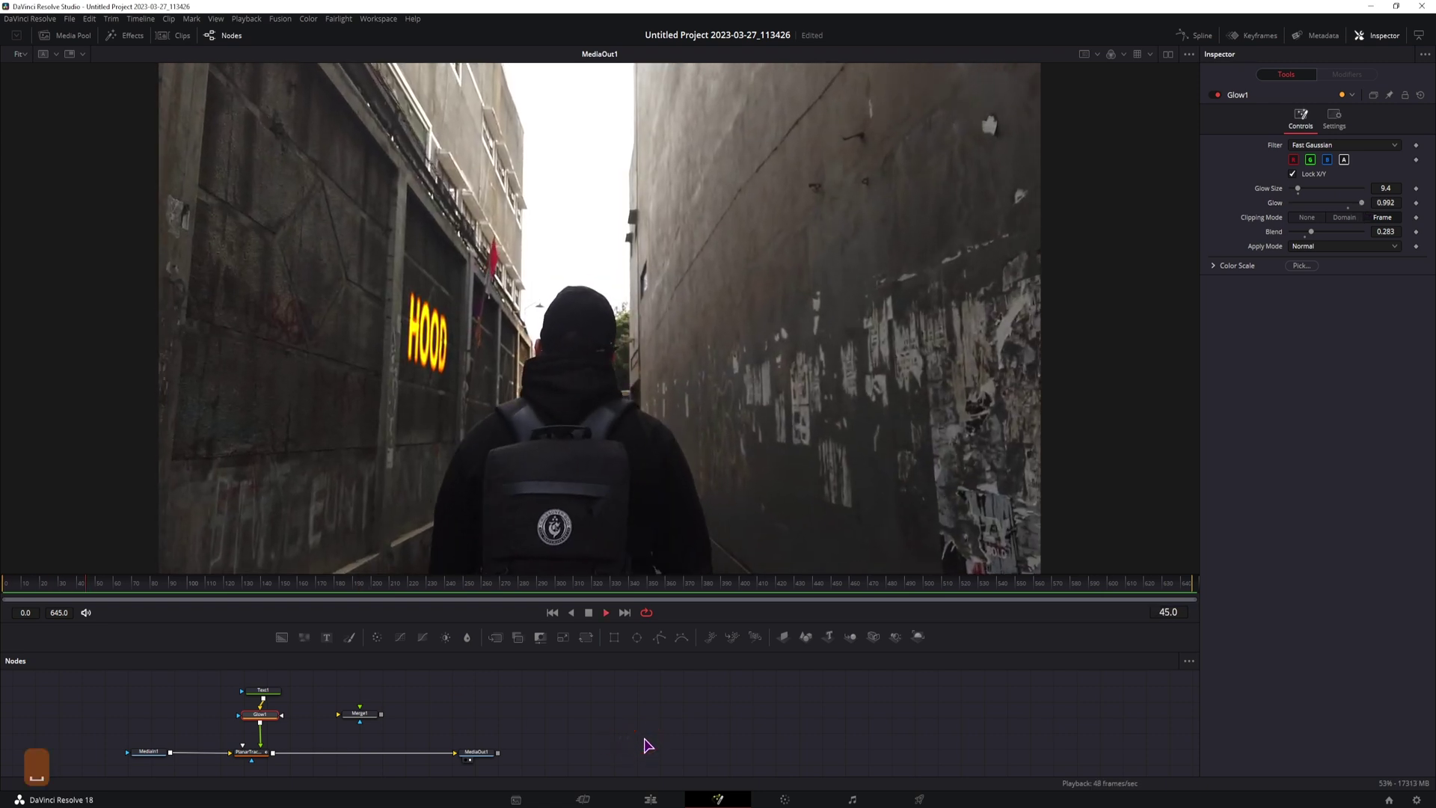